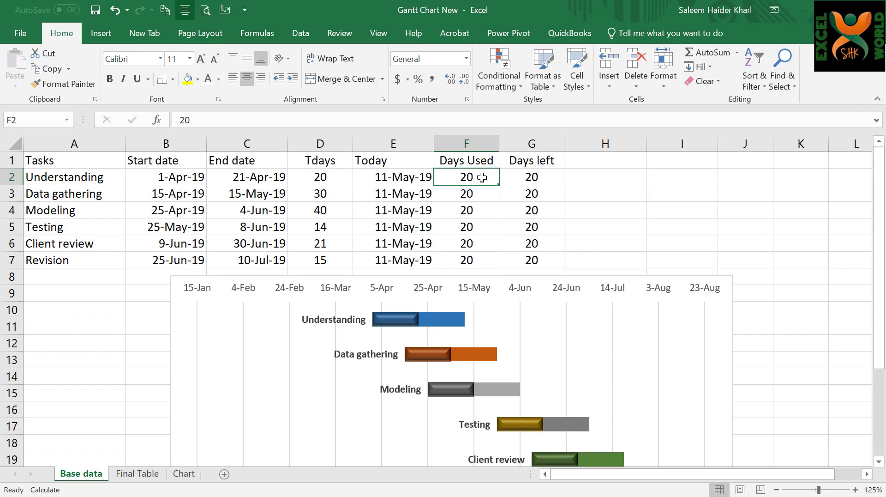
Start the Days Used formula: if today E2 falls between start B2 and end C2, return E2-B2
{"action": "type", "text": "="}
{"action": "type", "text": "IF(AND(E2"}
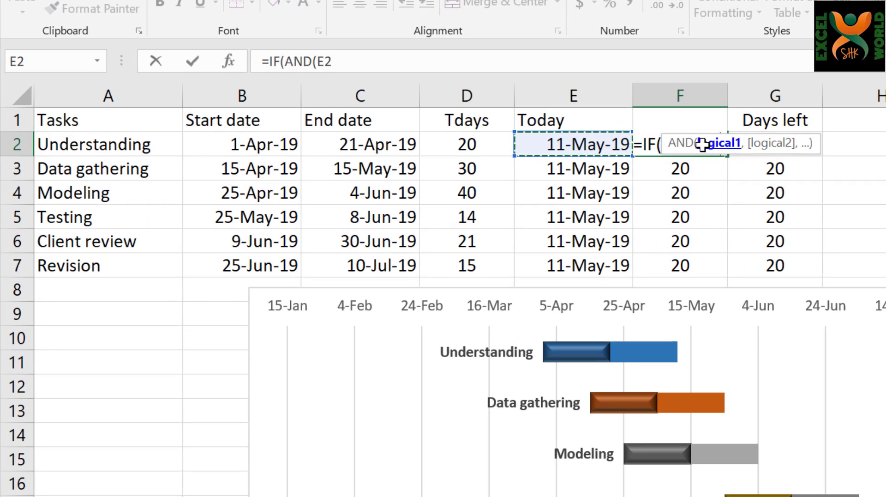
{"action": "type", "text": ">"}
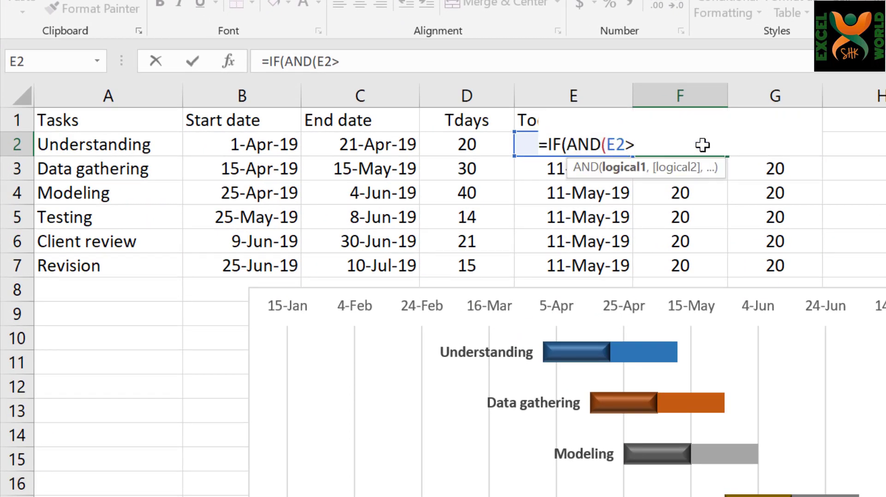
{"action": "type", "text": "="}
{"action": "key", "text": "Left"}
{"action": "key", "text": "Left"}
{"action": "key", "text": "Left"}
{"action": "key", "text": "Left"}
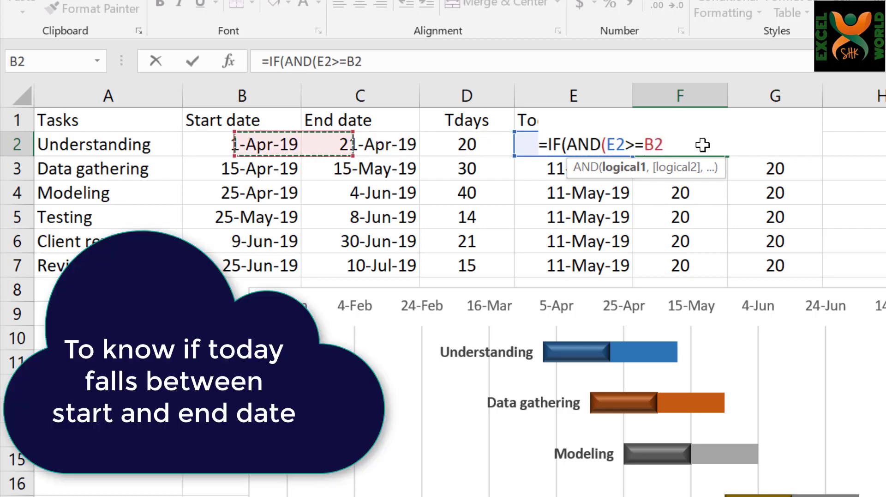
{"action": "type", "text": ","}
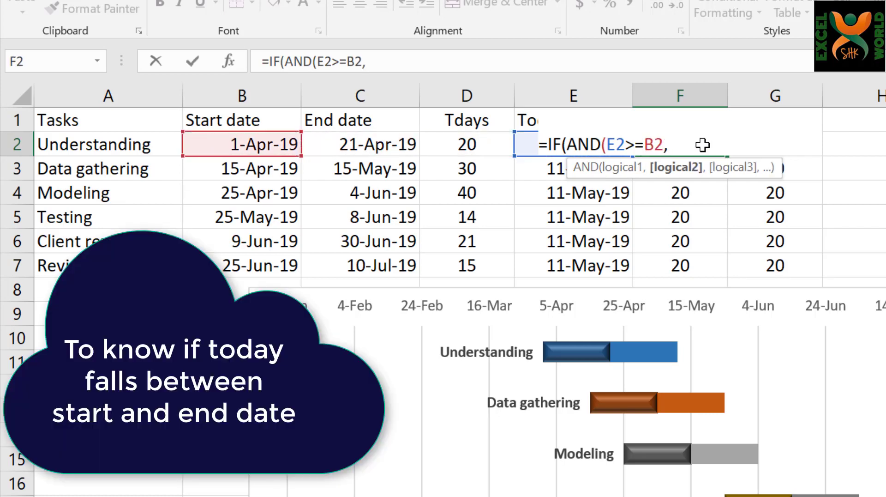
{"action": "key", "text": "Left"}
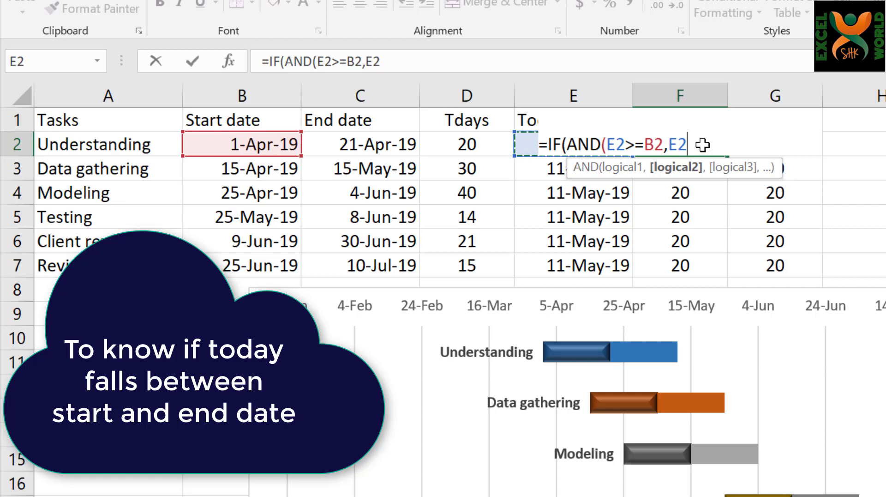
{"action": "type", "text": "<"}
{"action": "key", "text": "Left"}
{"action": "key", "text": "Left"}
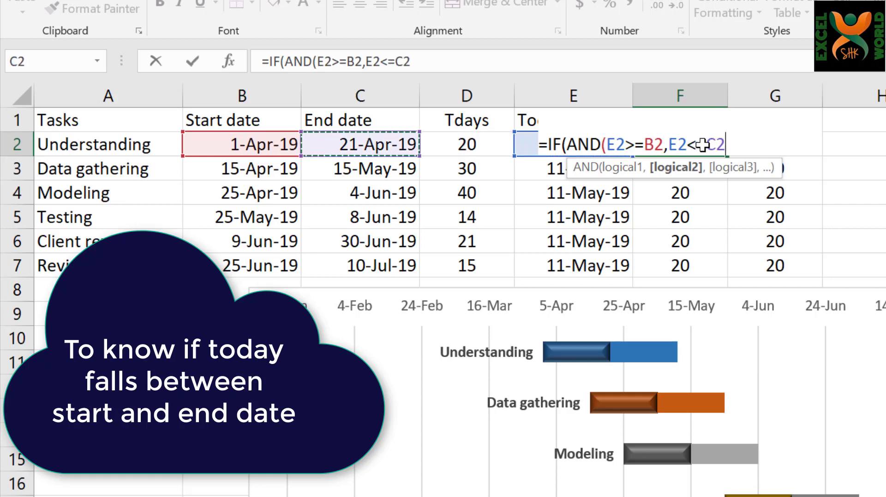
{"action": "type", "text": ")"}
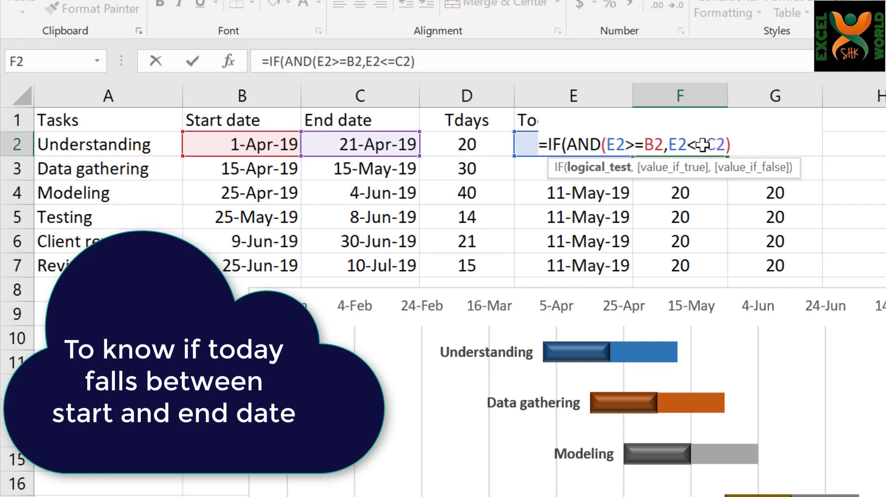
{"action": "type", "text": ","}
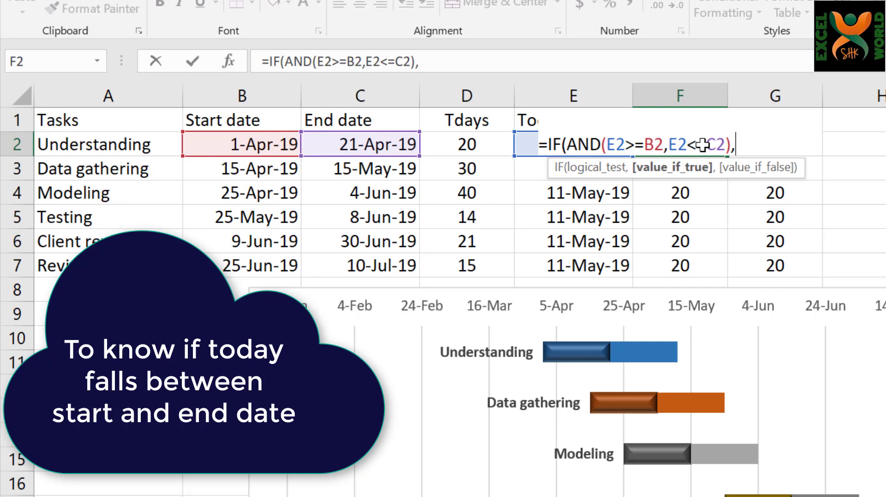
{"action": "key", "text": "Left"}
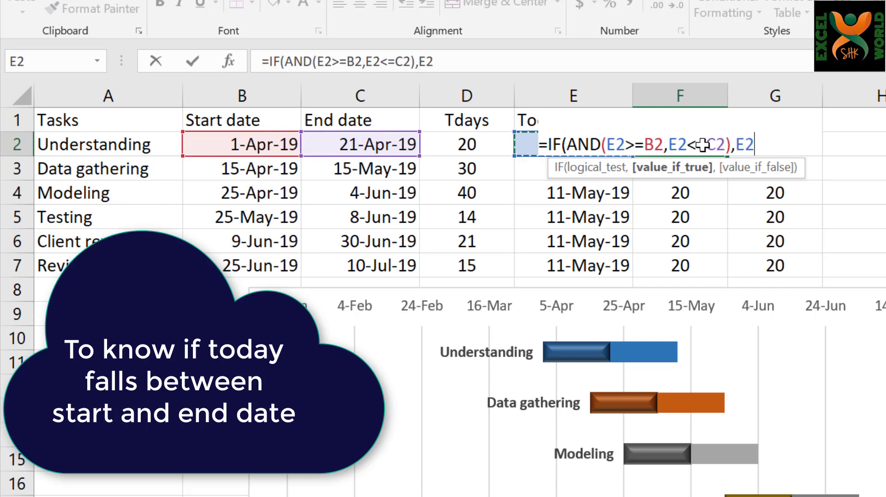
{"action": "type", "text": "-"}
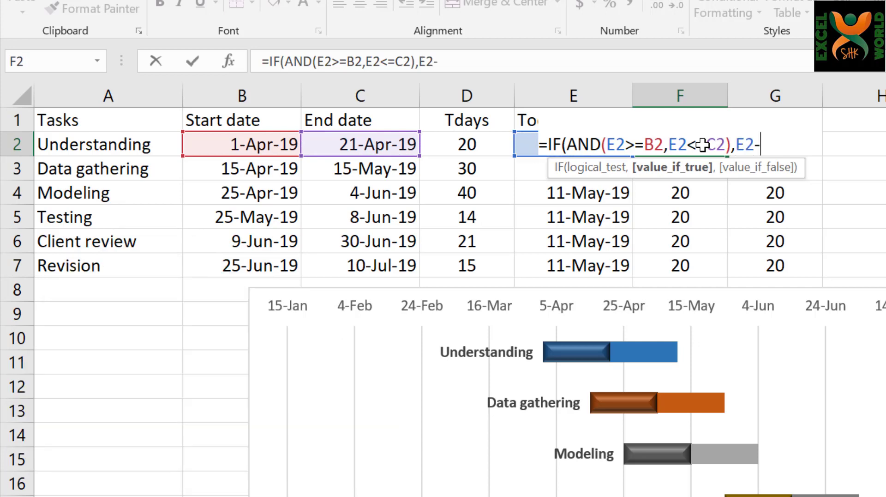
{"action": "key", "text": "Left"}
{"action": "key", "text": "Left"}
{"action": "key", "text": "Left"}
{"action": "key", "text": "Left"}
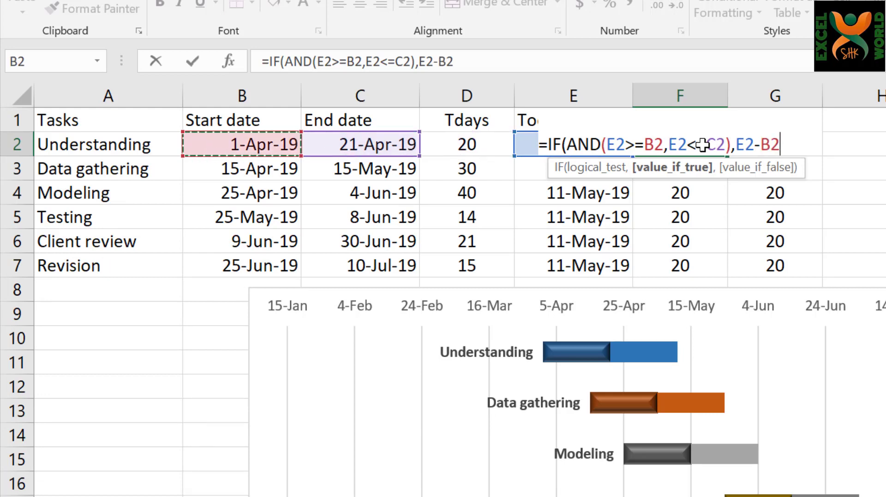
{"action": "type", "text": ","}
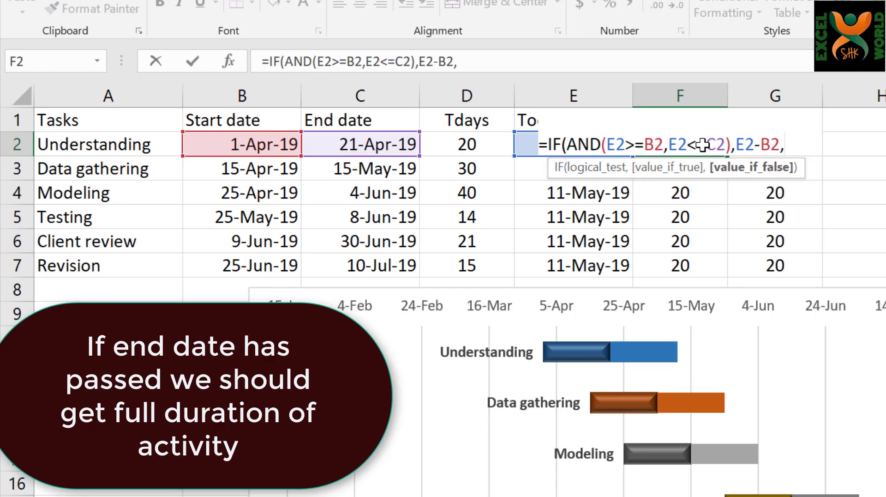
Nest a second IF returning total days D2 for finished tasks, else 0, and fill F2:F7
{"action": "type", "text": "if"}
{"action": "key", "text": "Tab"}
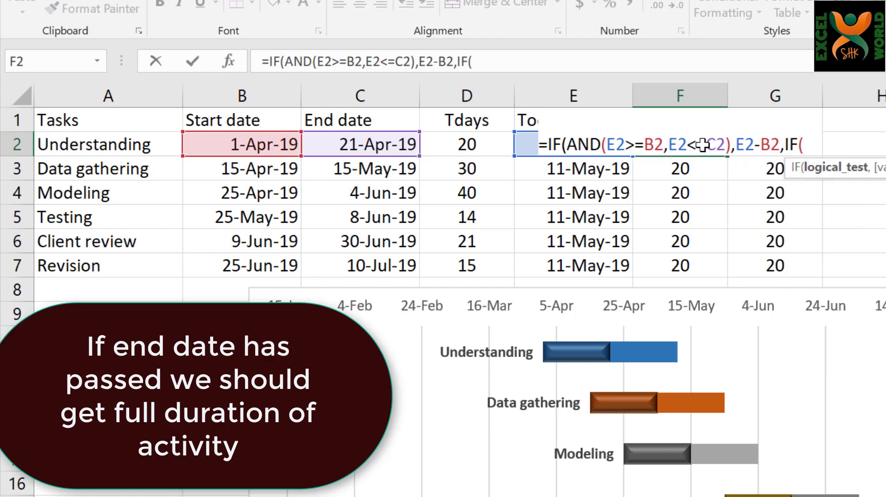
{"action": "key", "text": "Left"}
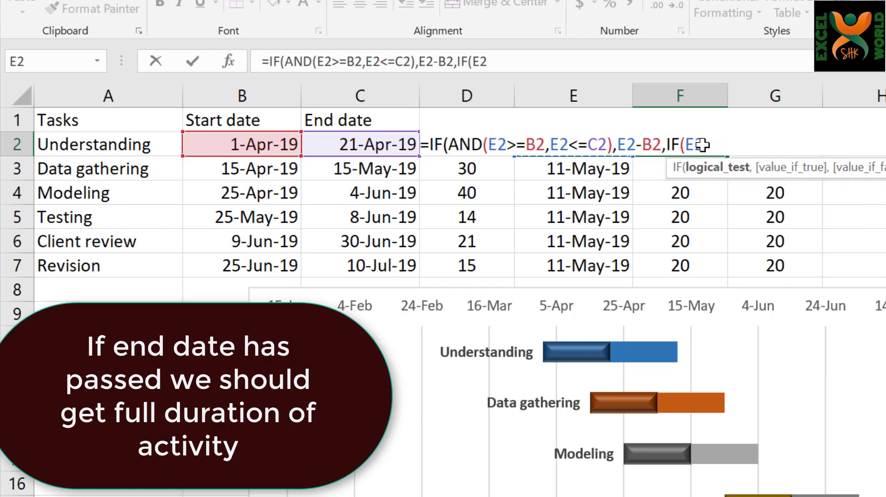
{"action": "type", "text": ">"}
{"action": "key", "text": "Left"}
{"action": "key", "text": "Left"}
{"action": "key", "text": "Left"}
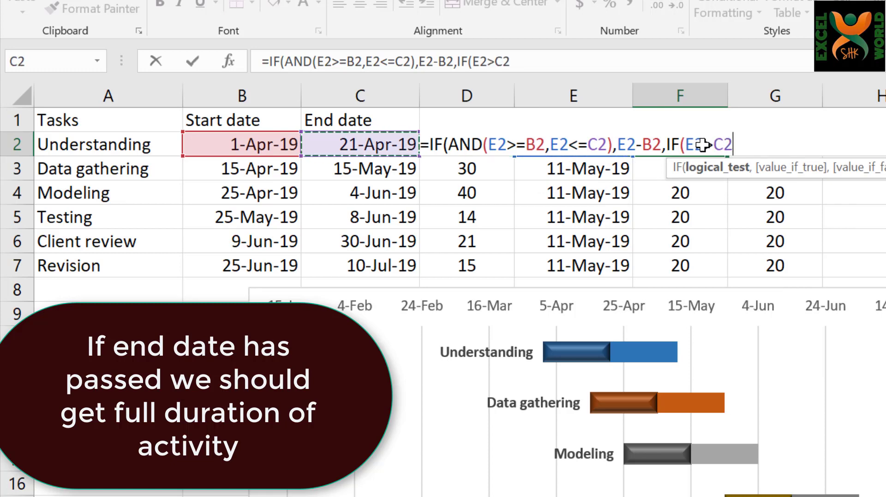
{"action": "type", "text": ","}
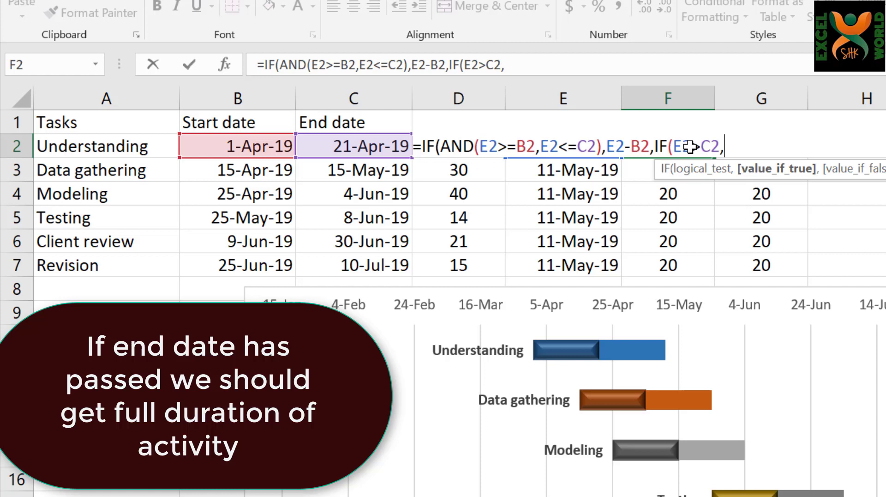
{"action": "key", "text": "Left"}
{"action": "key", "text": "Left"}
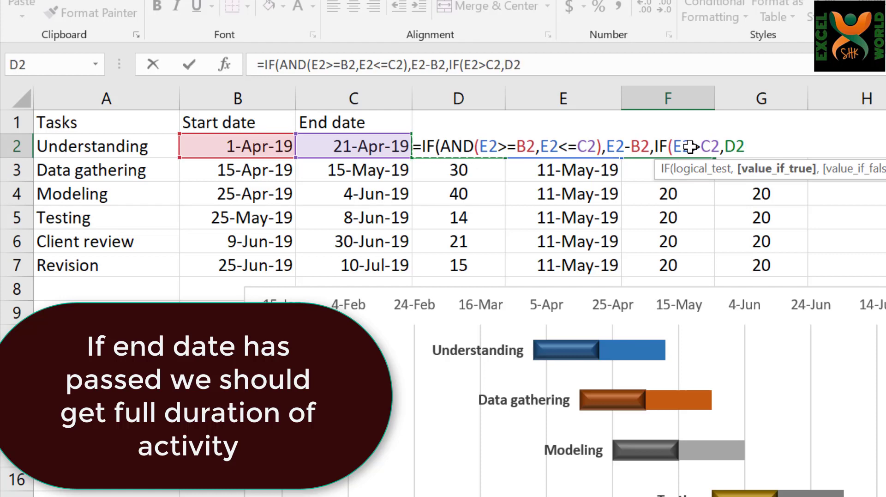
{"action": "type", "text": ",0"}
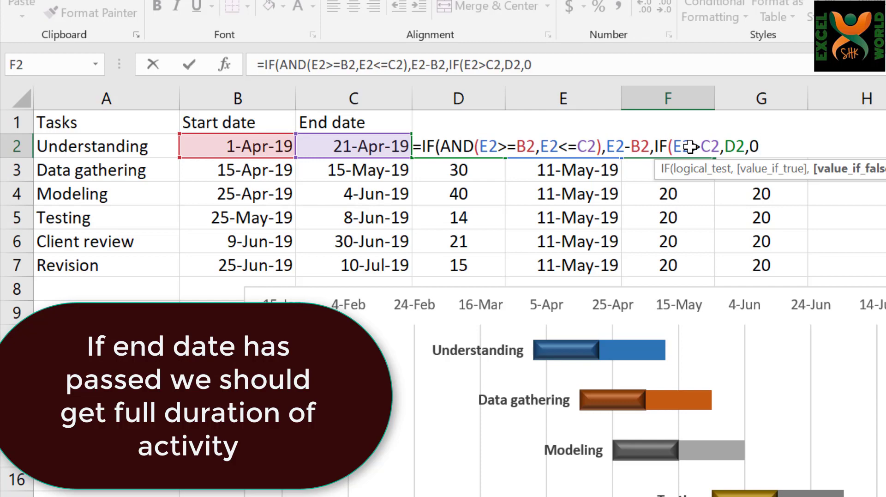
{"action": "type", "text": "))"}
{"action": "key", "text": "ctrl+Return"}
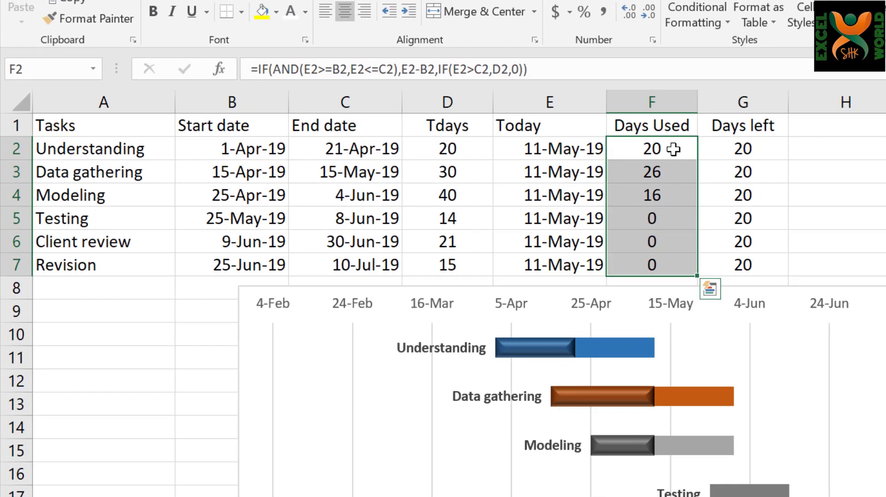
{"action": "key", "text": "Down"}
{"action": "key", "text": "Down"}
{"action": "key", "text": "Down"}
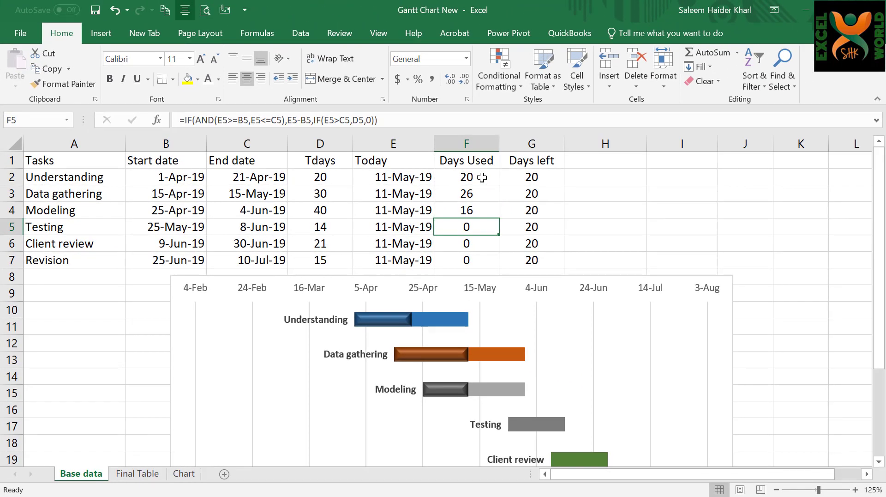
{"action": "key", "text": "Down"}
{"action": "scroll", "coordinate": [538, 302], "scroll_direction": "down", "scroll_amount": 1}
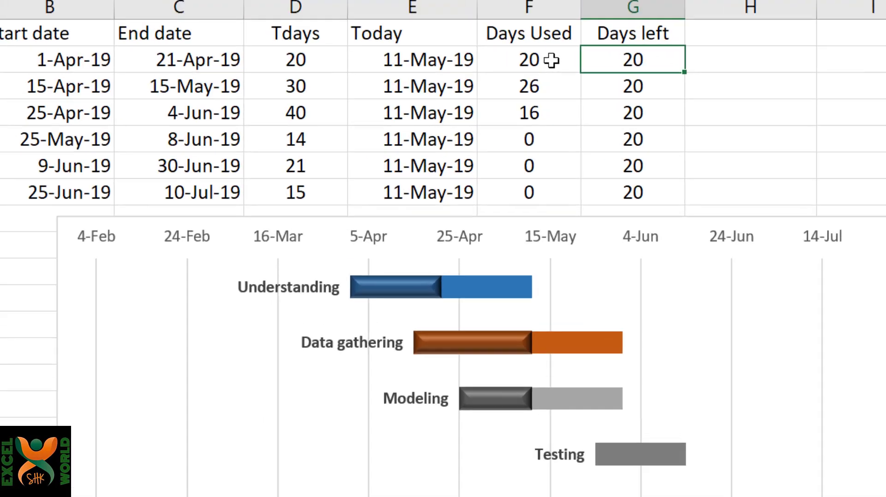
Enter =D2-F2 in G2 and copy it to G3:G7, giving 0, 4, 24, 14, 21, 15 days left
{"action": "type", "text": "="}
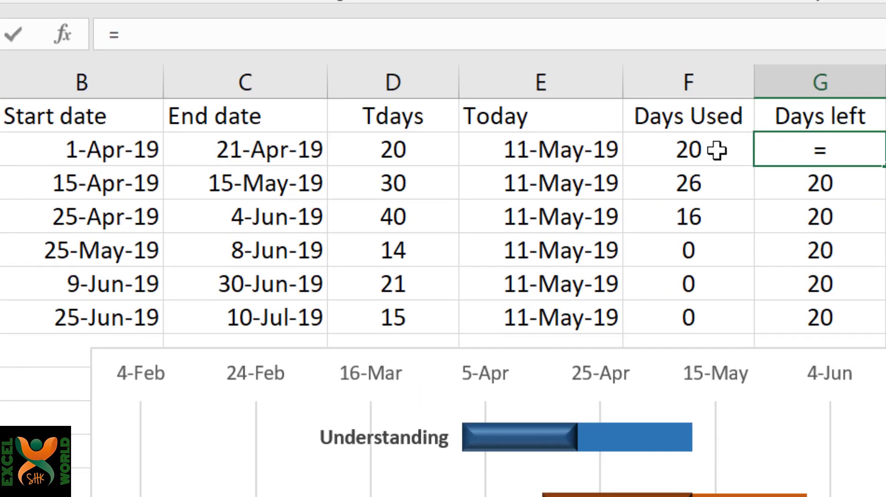
{"action": "key", "text": "Left"}
{"action": "key", "text": "Left"}
{"action": "key", "text": "Left"}
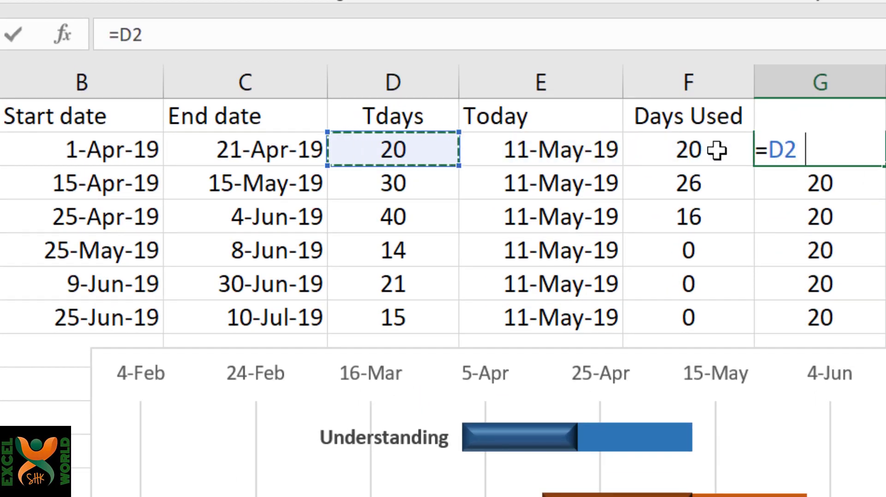
{"action": "type", "text": "-"}
{"action": "key", "text": "Left"}
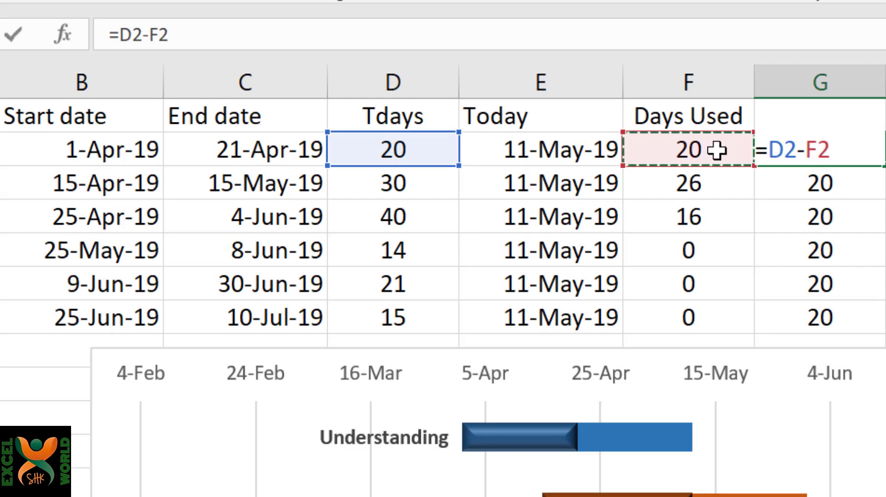
{"action": "key", "text": "Return"}
{"action": "key", "text": "Up"}
{"action": "key", "text": "ctrl+c"}
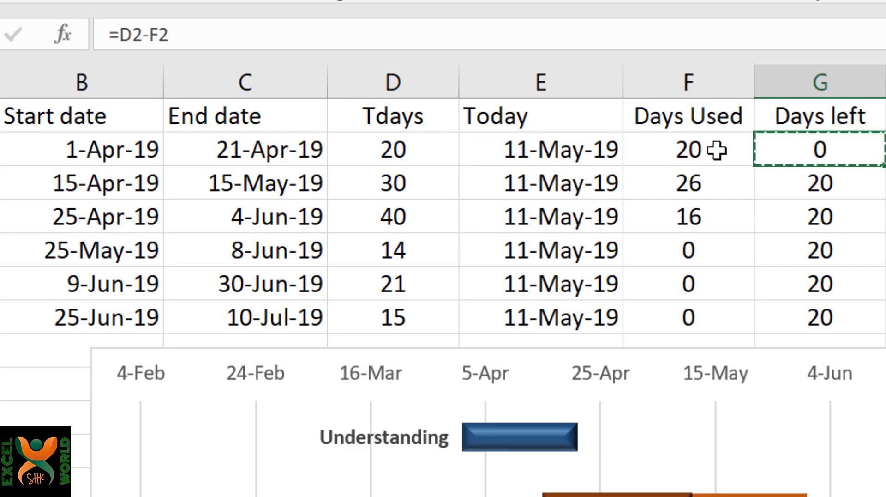
{"action": "key", "text": "Down"}
{"action": "key", "text": "ctrl+shift+Down"}
{"action": "key", "text": "ctrl+v"}
{"action": "key", "text": "Return"}
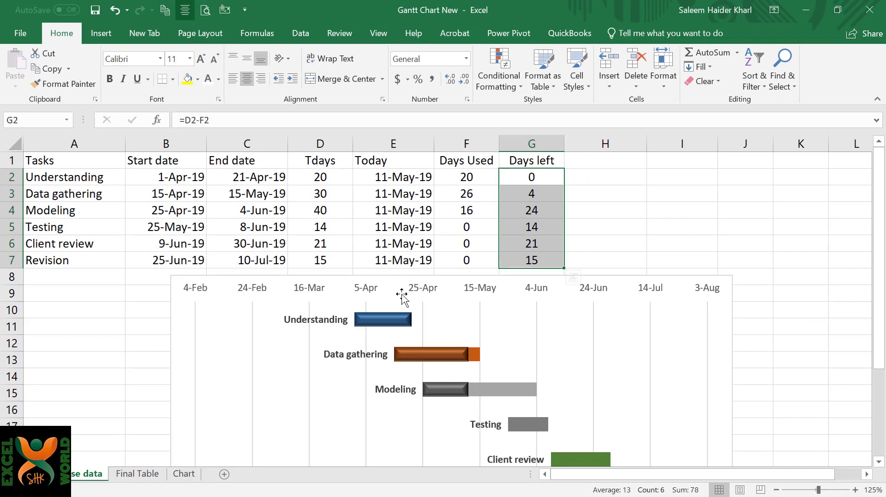
Add data labels to the Days Used bars and set their font colour to white
{"action": "left_click", "coordinate": [380, 322]}
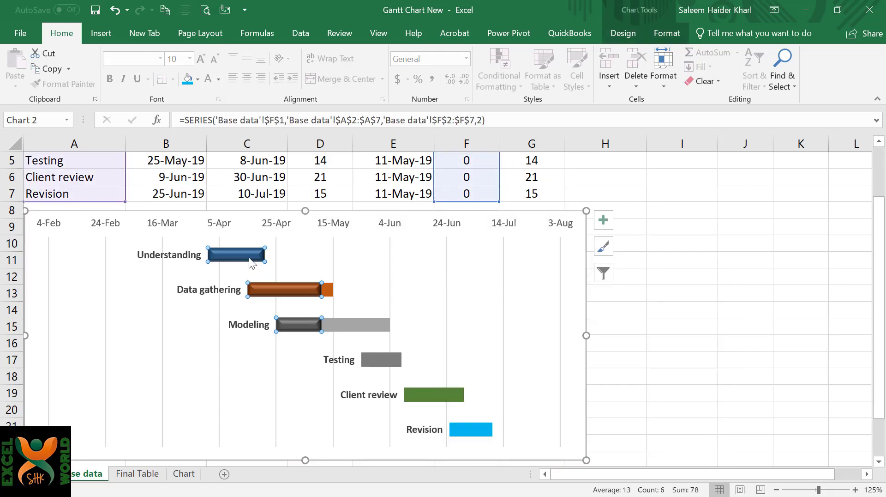
{"action": "left_click", "coordinate": [603, 221]}
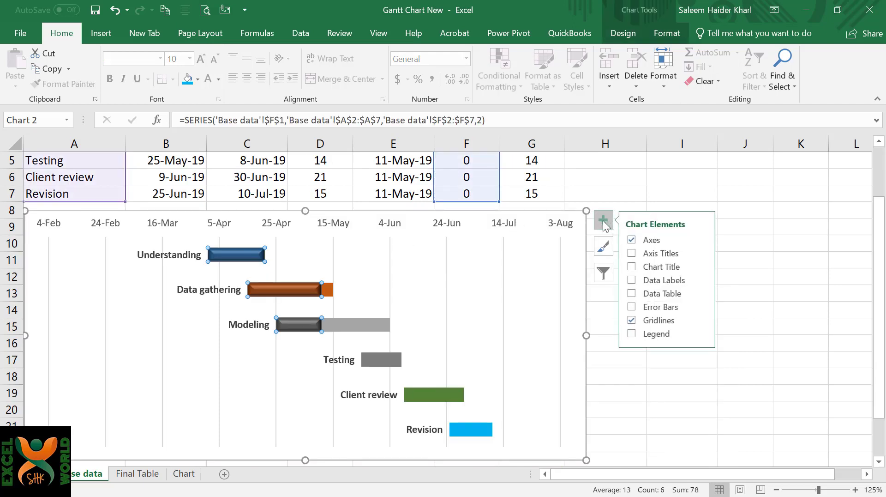
{"action": "left_click", "coordinate": [632, 280]}
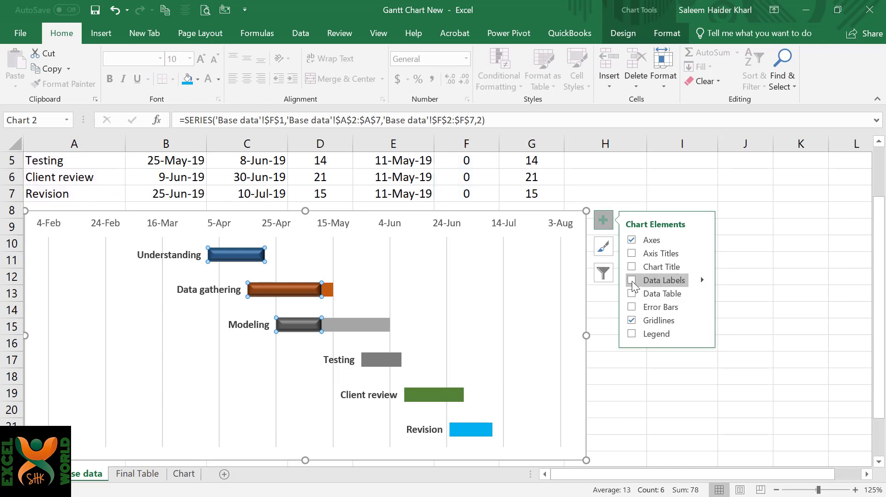
{"action": "left_click", "coordinate": [207, 78]}
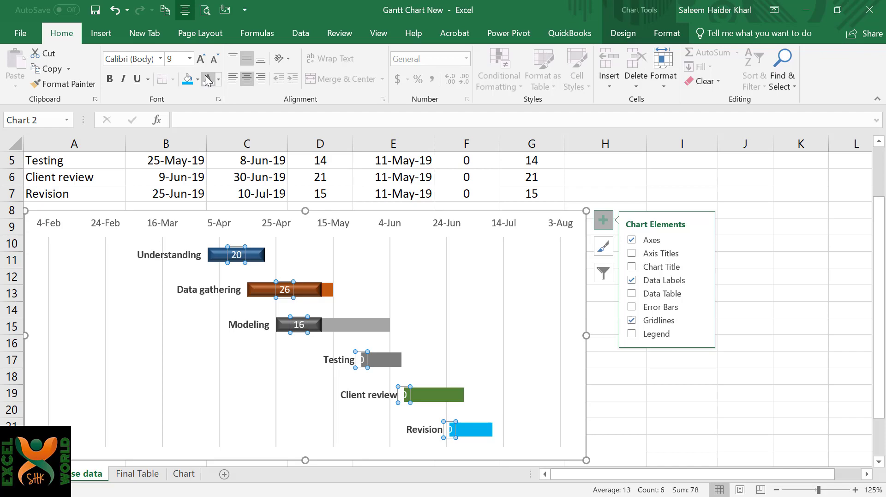
Label the grey Days left bars with their remaining days (0, 4, 24, 14, 21)
{"action": "left_click", "coordinate": [369, 325]}
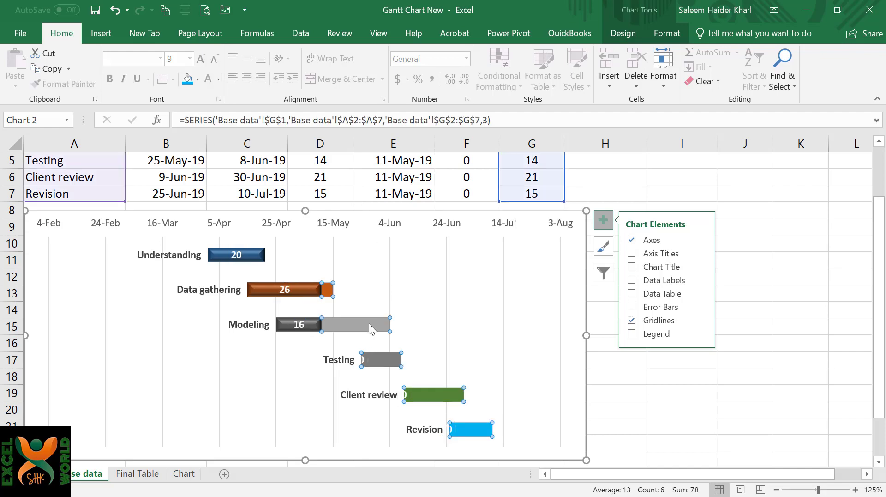
{"action": "scroll", "coordinate": [369, 323], "scroll_direction": "up", "scroll_amount": 2}
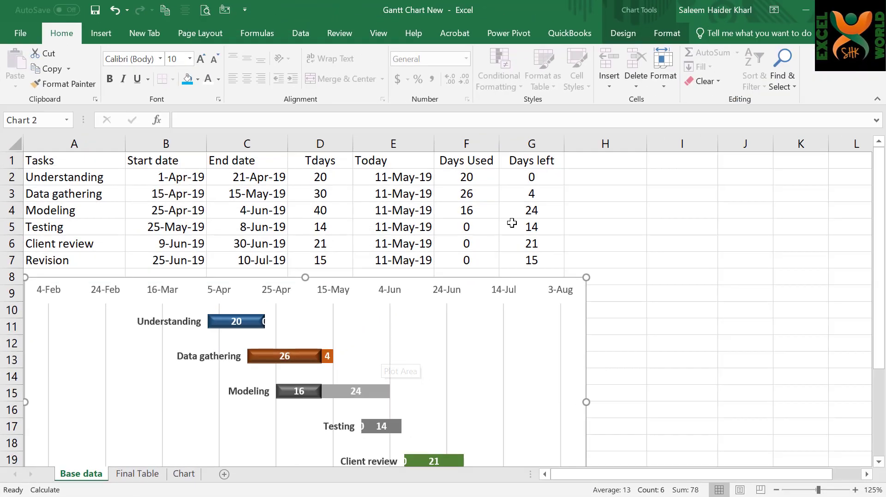
{"action": "left_click", "coordinate": [596, 161]}
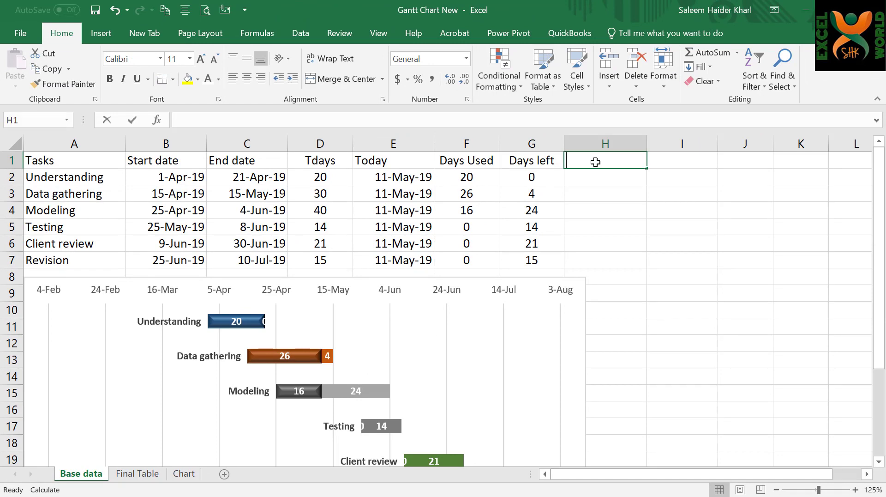
Add a Completion heading in H1 and format H2:H7 as percentages
{"action": "type", "text": "Completion"}
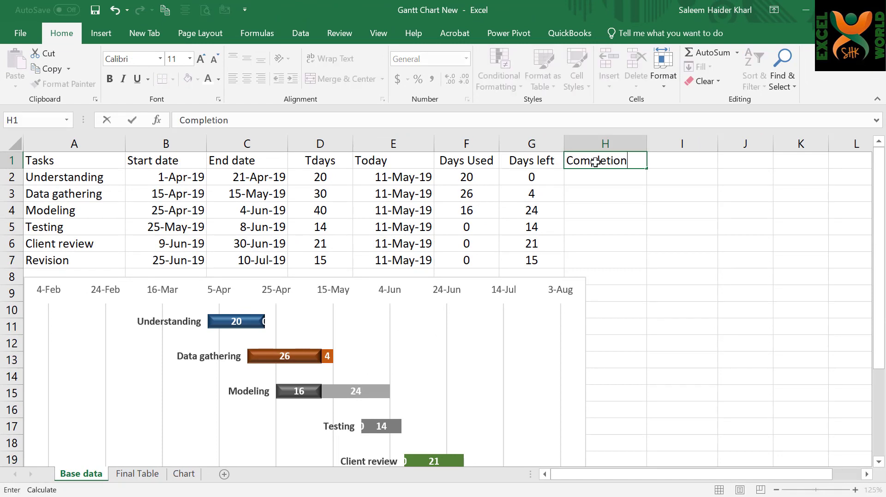
{"action": "key", "text": "Return"}
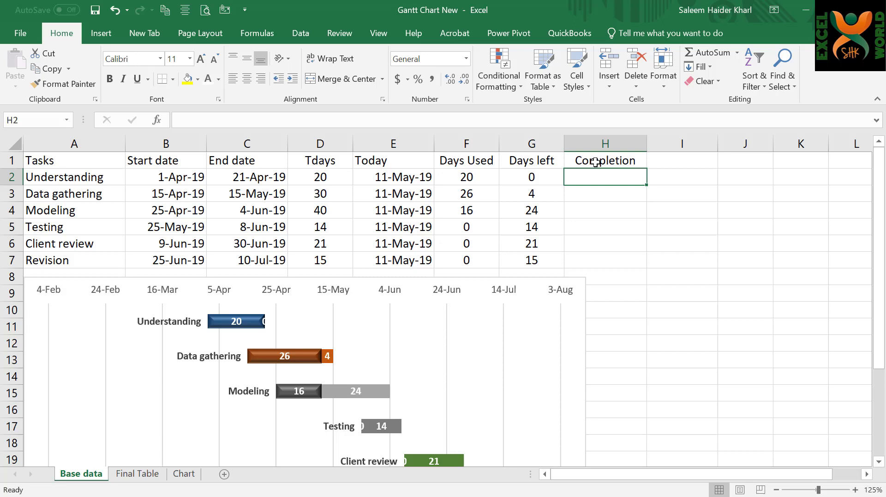
{"action": "left_click_drag", "start_coordinate": [596, 178], "coordinate": [600, 261]}
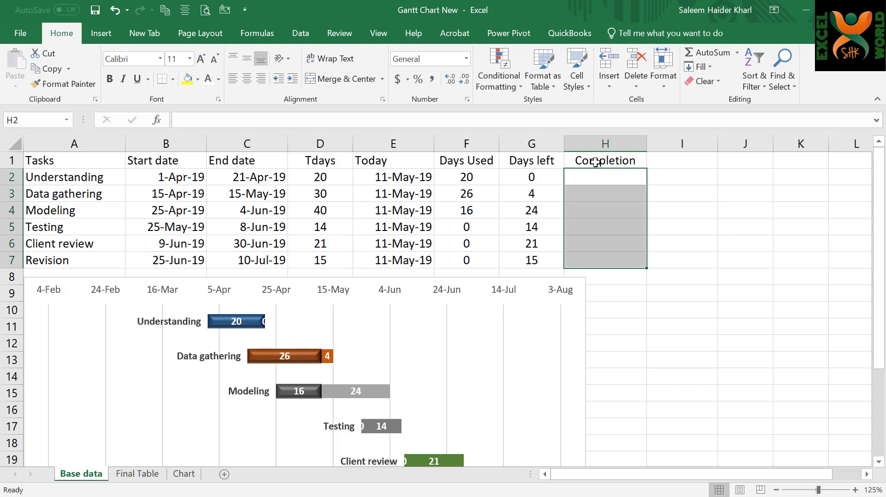
{"action": "key", "text": "Up"}
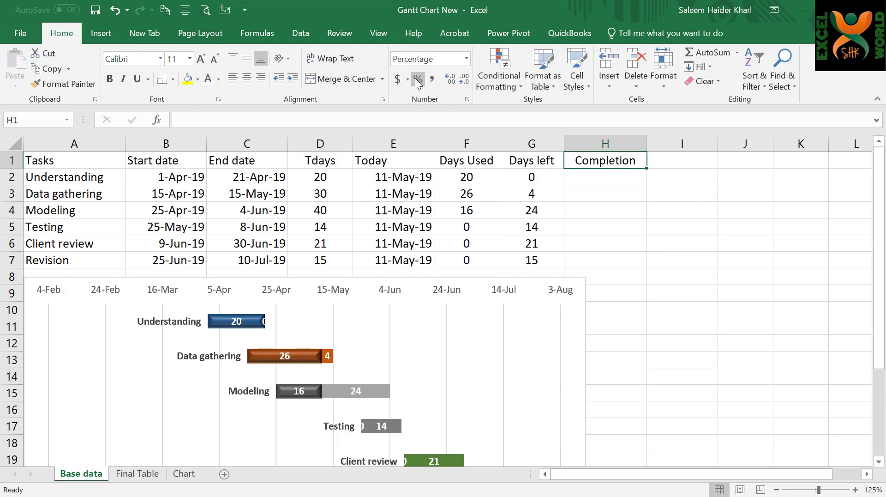
{"action": "key", "text": "Down"}
{"action": "left_click", "coordinate": [418, 81]}
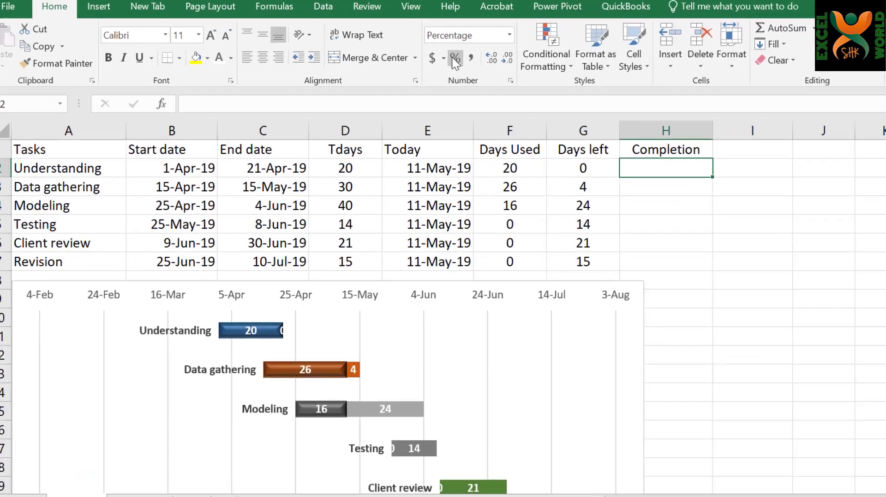
Enter completion values 100% and 80%, then 0% for the remaining tasks
{"action": "type", "text": "100"}
{"action": "key", "text": "Return"}
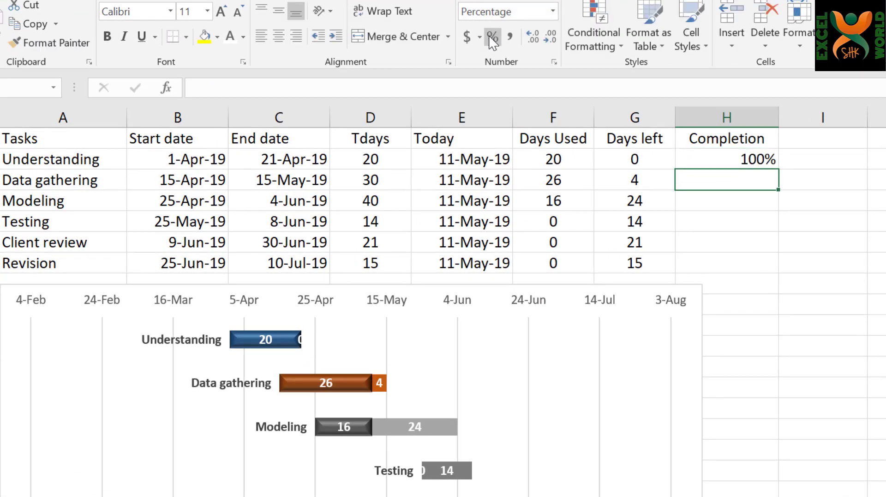
{"action": "type", "text": "80"}
{"action": "key", "text": "Return"}
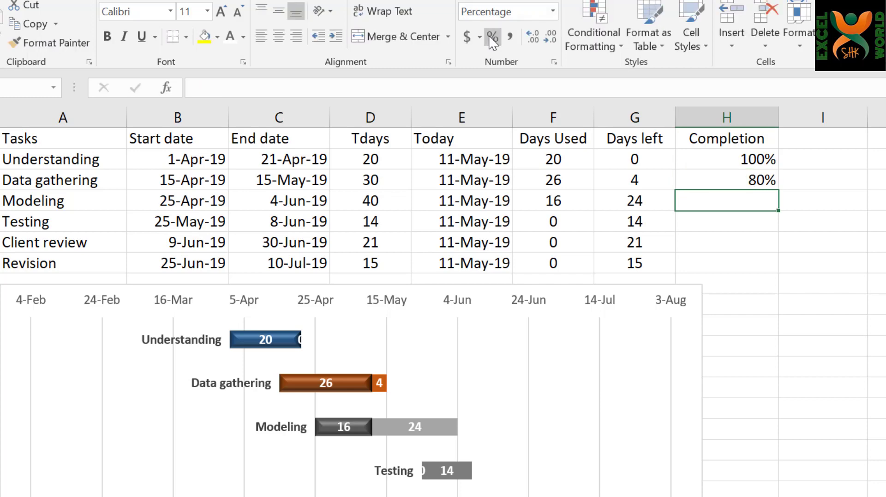
{"action": "type", "text": "0"}
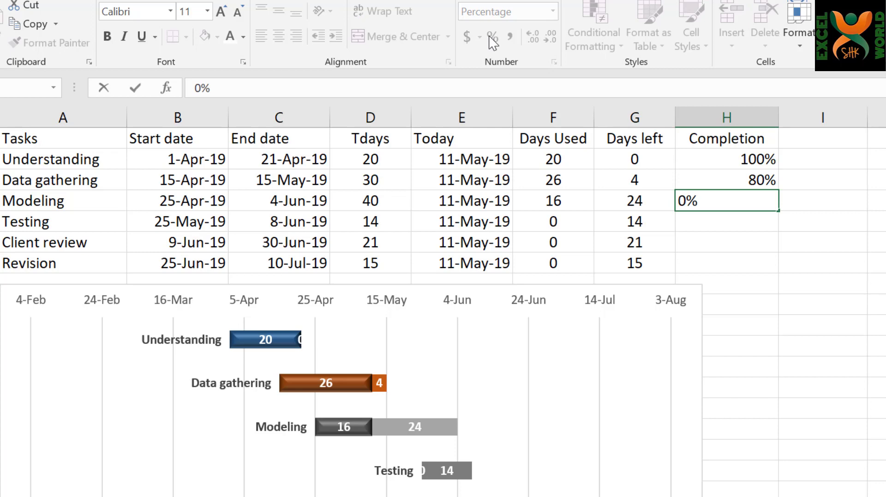
{"action": "key", "text": "Return"}
{"action": "type", "text": "0"}
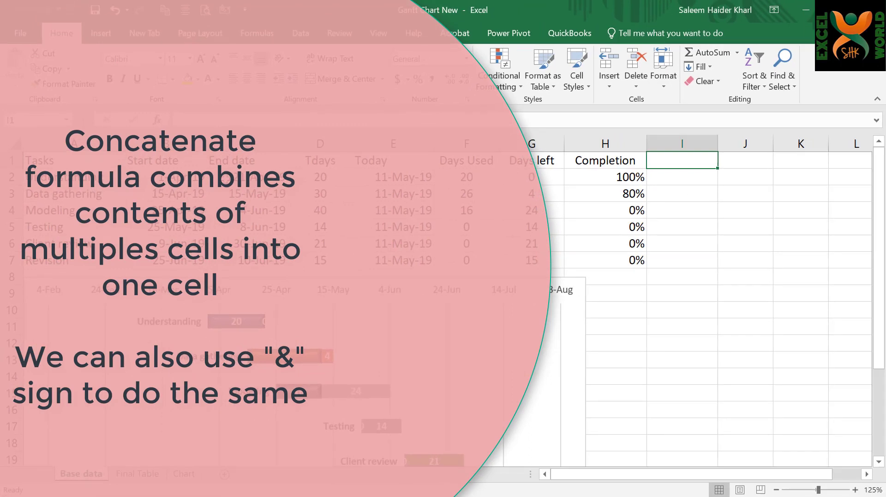
Head column I 'Value' and start an I2 formula joining H2, B2 and C2 with &
{"action": "type", "text": "Value"}
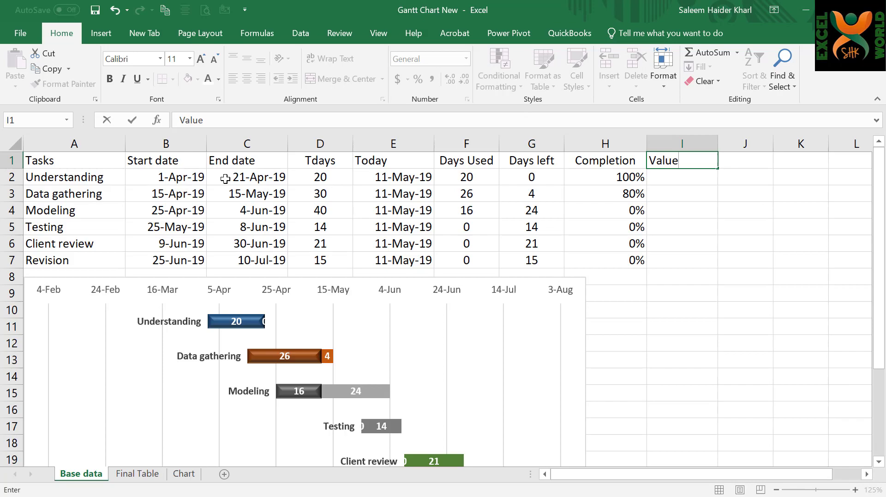
{"action": "key", "text": "Return"}
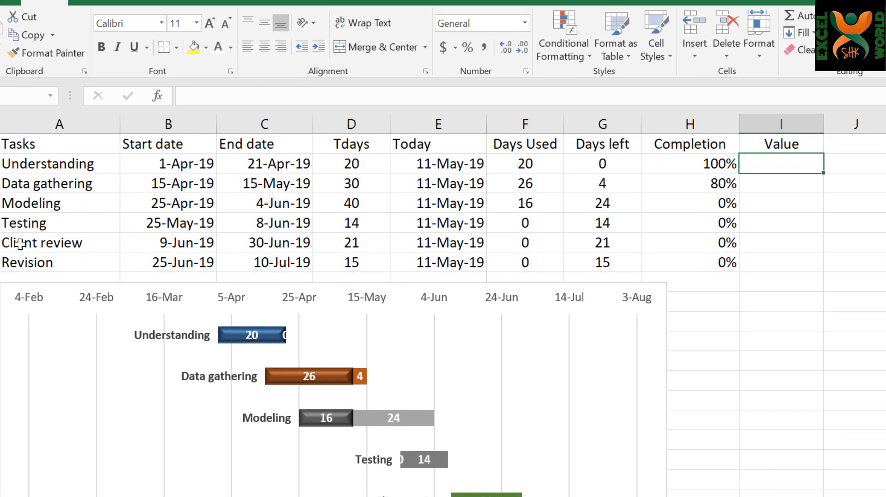
{"action": "type", "text": "="}
{"action": "key", "text": "Left"}
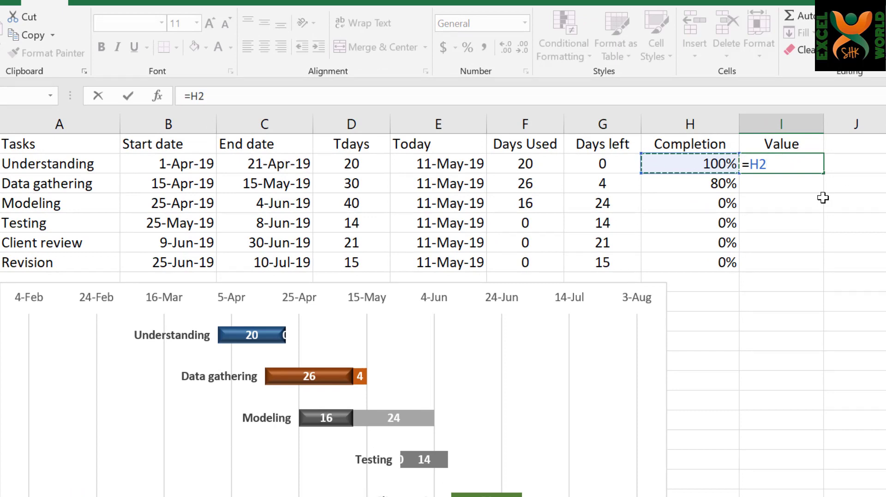
{"action": "type", "text": "&"}
{"action": "key", "text": "Left"}
{"action": "key", "text": "Left"}
{"action": "key", "text": "Left"}
{"action": "key", "text": "Left"}
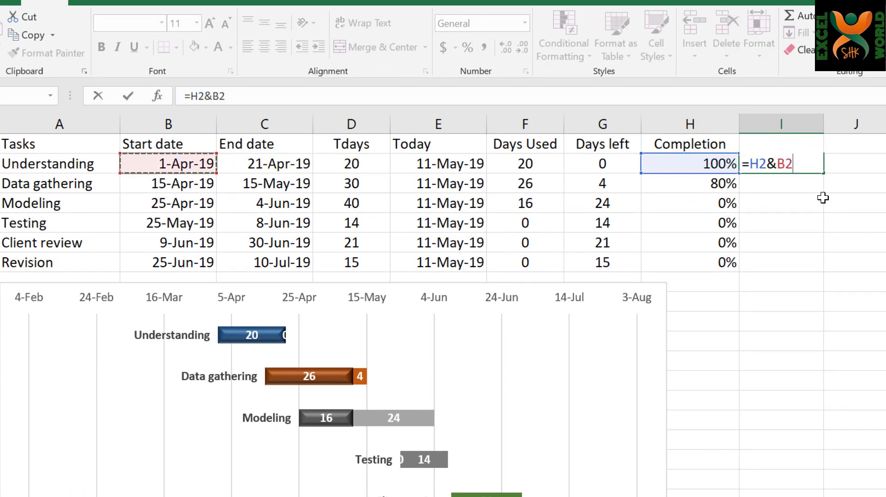
{"action": "type", "text": "&"}
{"action": "key", "text": "Left"}
{"action": "key", "text": "Left"}
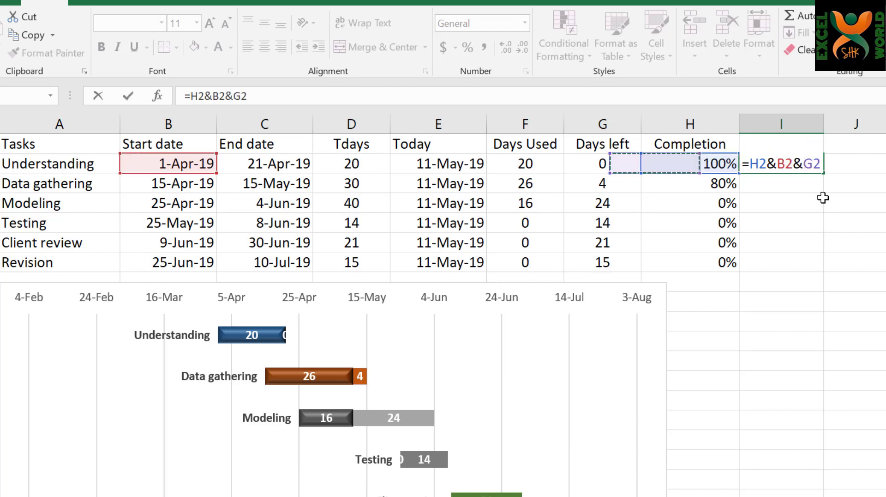
{"action": "key", "text": "Left"}
{"action": "key", "text": "Left"}
{"action": "key", "text": "Left"}
{"action": "key", "text": "Left"}
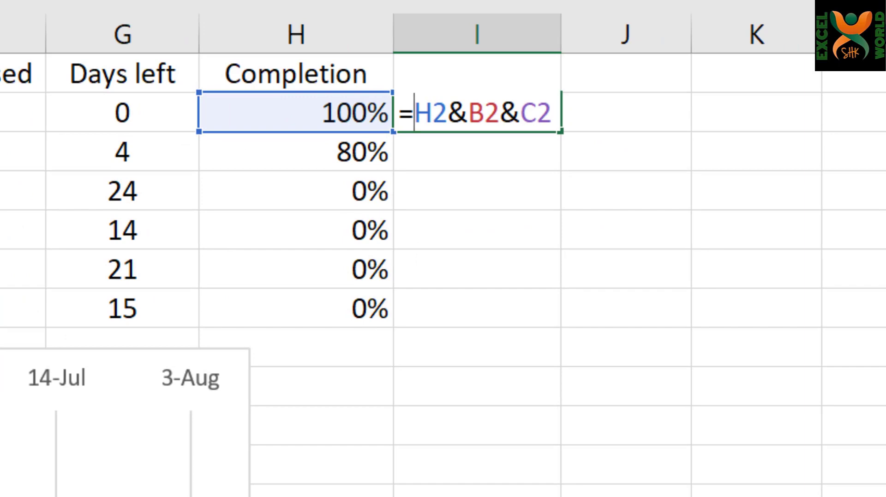
Wrap H2 in TEXT(H2,"0%") so I2 shows 100% before the dates
{"action": "type", "text": "te"}
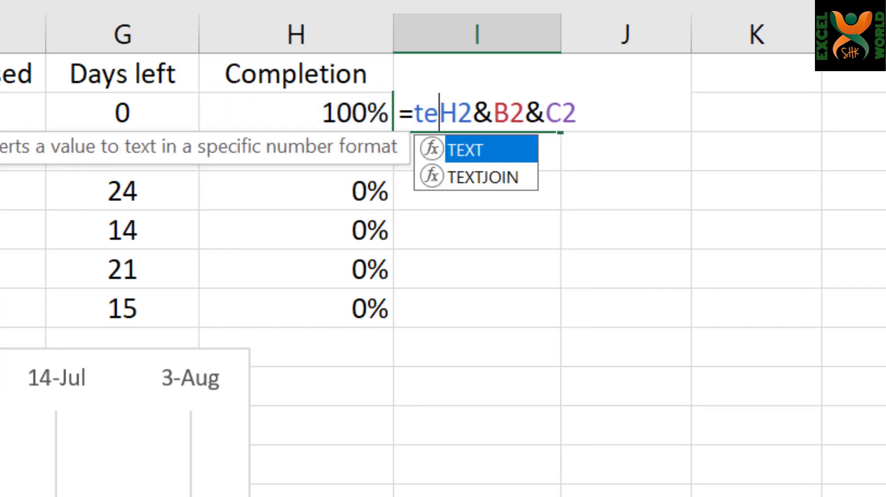
{"action": "type", "text": "xt"}
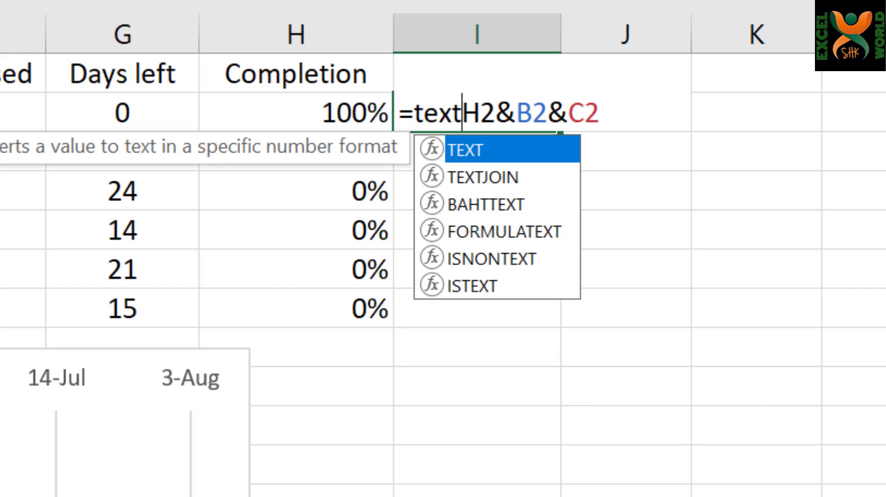
{"action": "key", "text": "Tab"}
{"action": "key", "text": "Right"}
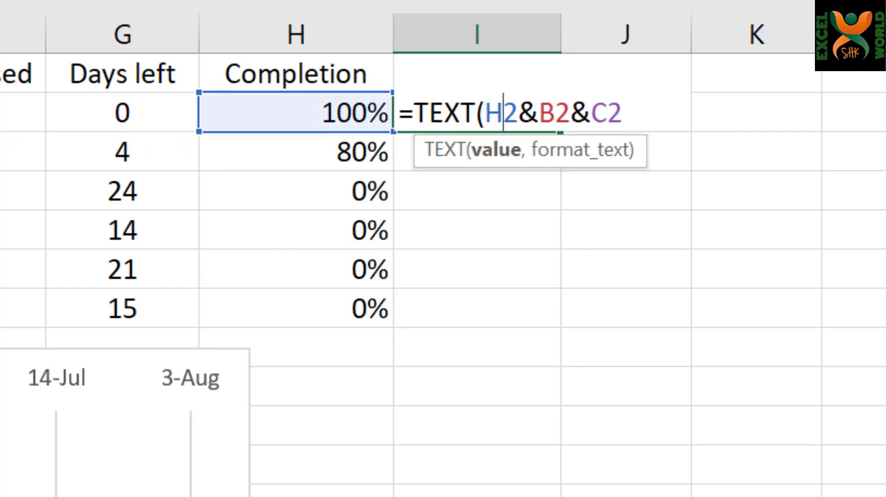
{"action": "key", "text": "Right"}
{"action": "type", "text": ","}
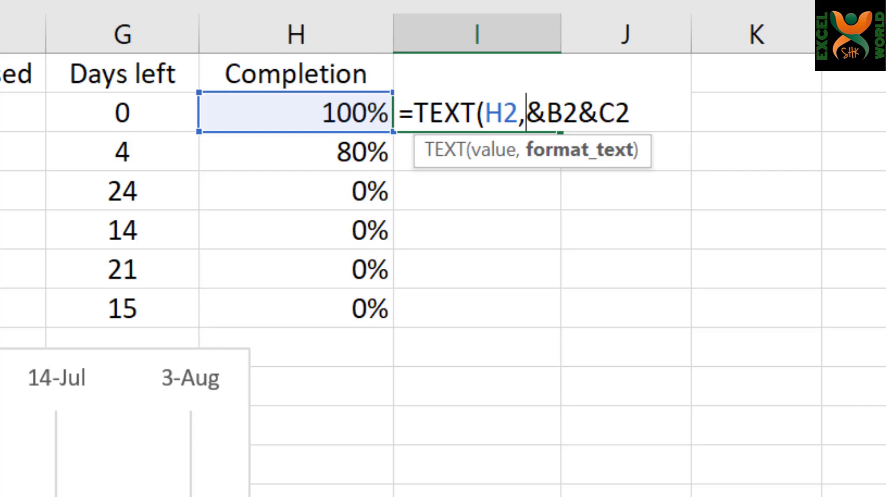
{"action": "type", "text": "\""}
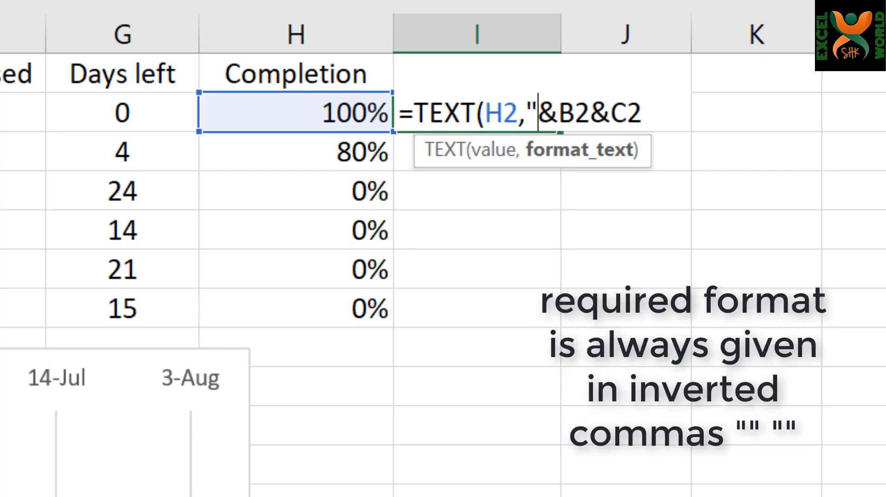
{"action": "type", "text": "0%"}
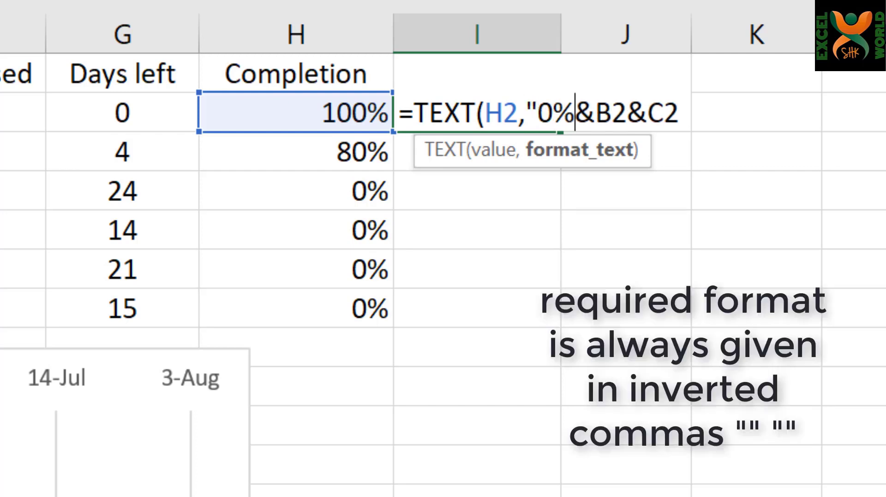
{"action": "type", "text": "\""}
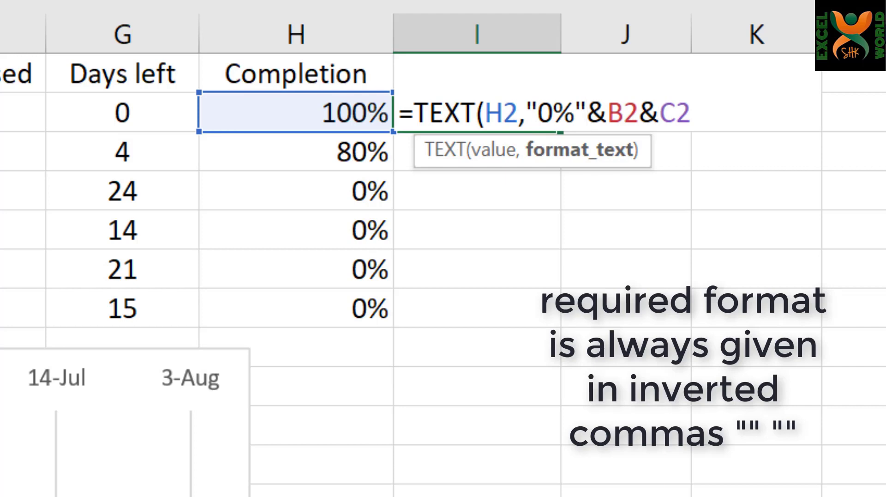
{"action": "type", "text": ")"}
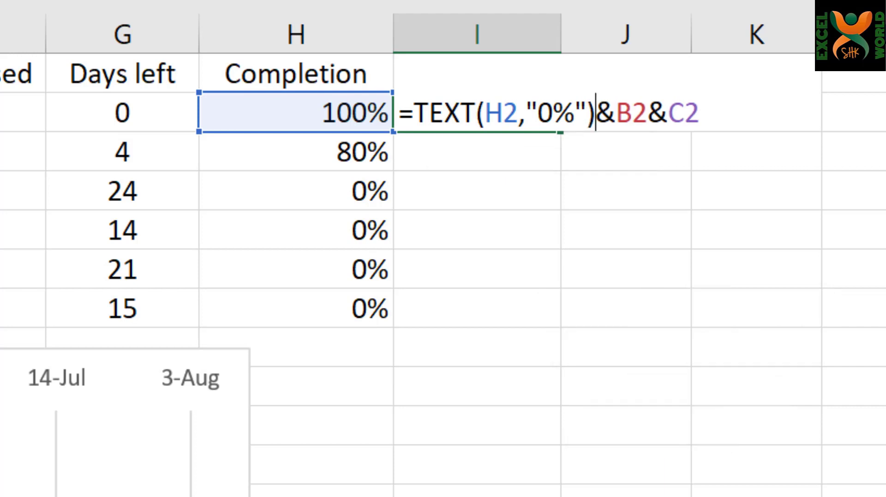
{"action": "key", "text": "Return"}
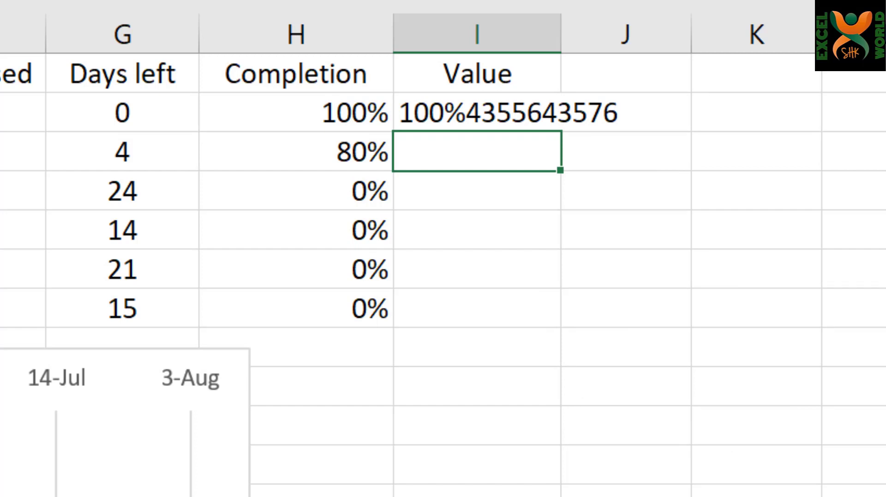
Reopen the I2 formula for editing with the cursor after the percentage part
{"action": "key", "text": "Up"}
{"action": "key", "text": "F2"}
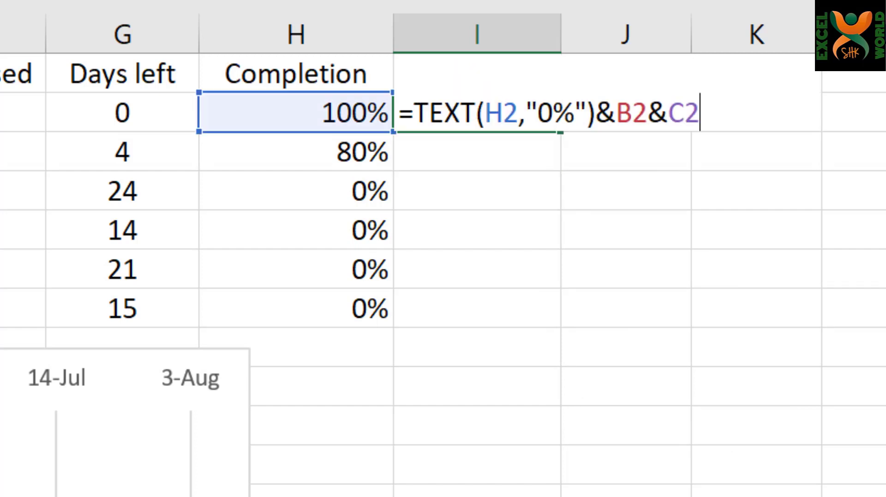
{"action": "key", "text": "Escape"}
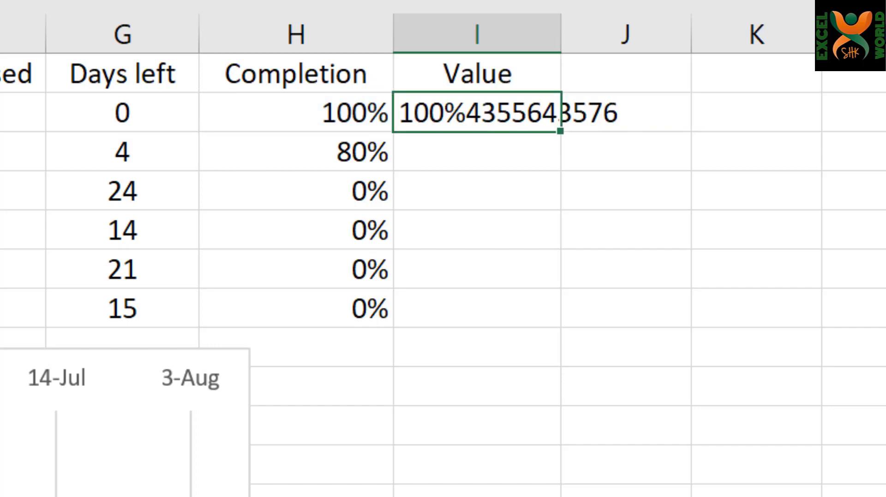
{"action": "key", "text": "F2"}
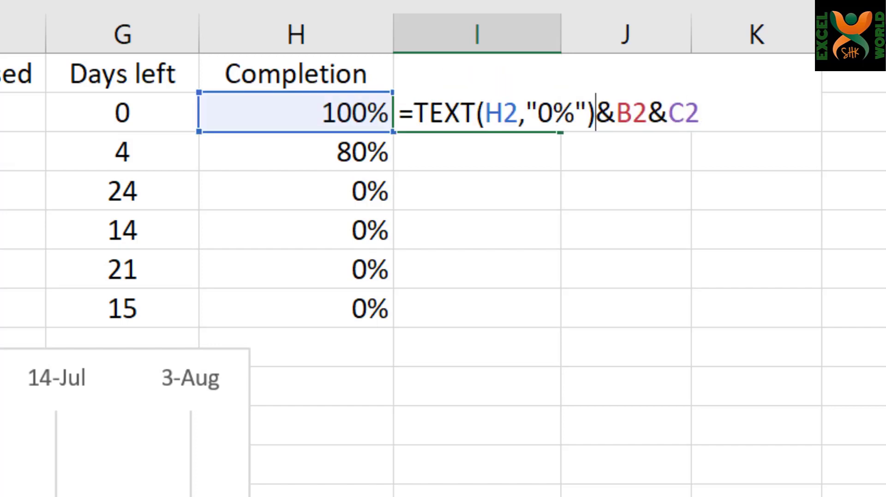
{"action": "key", "text": "Left"}
{"action": "key", "text": "Right"}
Insert &"-("& after the percentage so I2 reads 100%-( before the dates
{"action": "type", "text": "&\""}
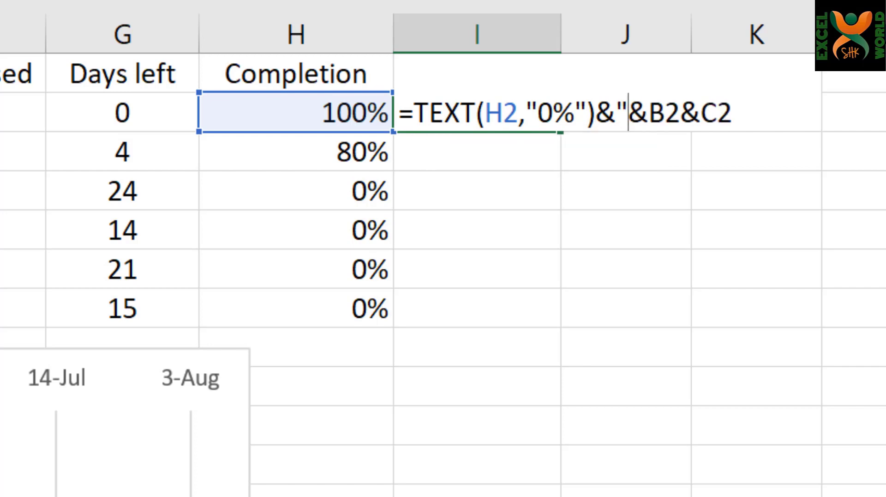
{"action": "type", "text": "-("}
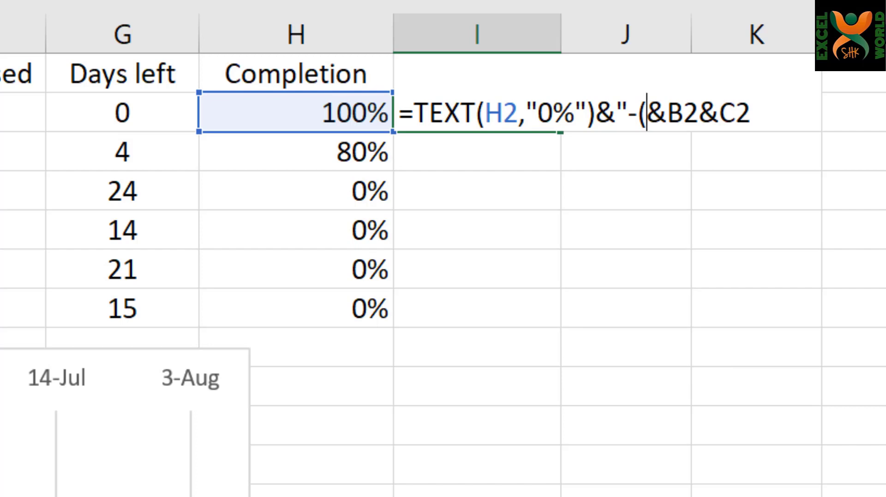
{"action": "key", "text": "Return"}
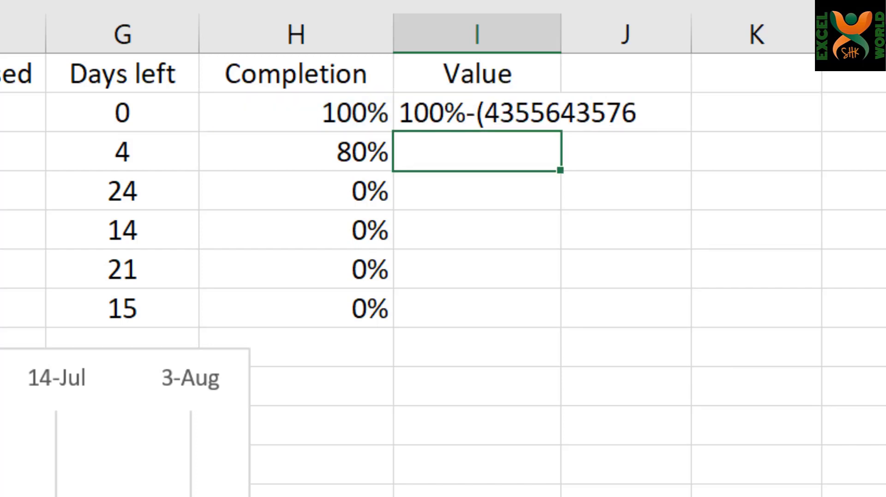
{"action": "key", "text": "Up"}
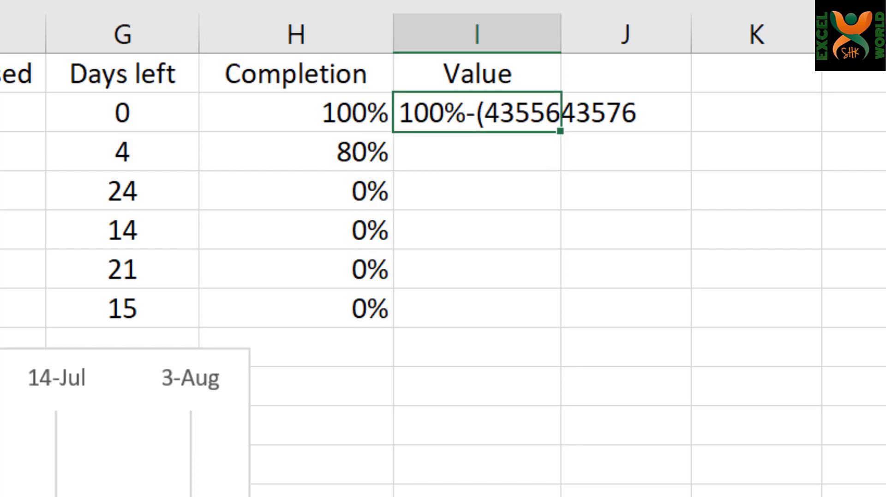
{"action": "key", "text": "F2"}
{"action": "key", "text": "Left"}
{"action": "key", "text": "Left"}
{"action": "key", "text": "Left"}
{"action": "key", "text": "Left"}
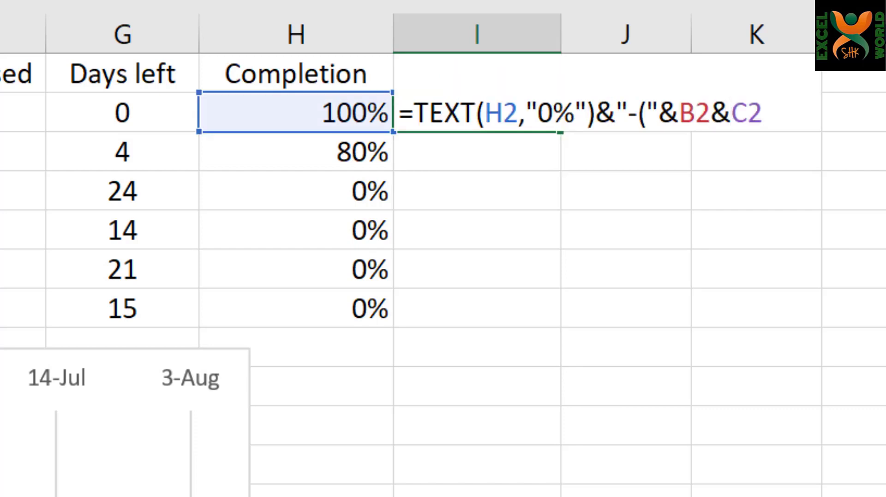
{"action": "key", "text": "Left"}
Format both I2 dates as "dd mmm" separated by a space and close with a bracket
{"action": "type", "text": "tex"}
{"action": "key", "text": "Tab"}
{"action": "key", "text": "Right"}
{"action": "key", "text": "Right"}
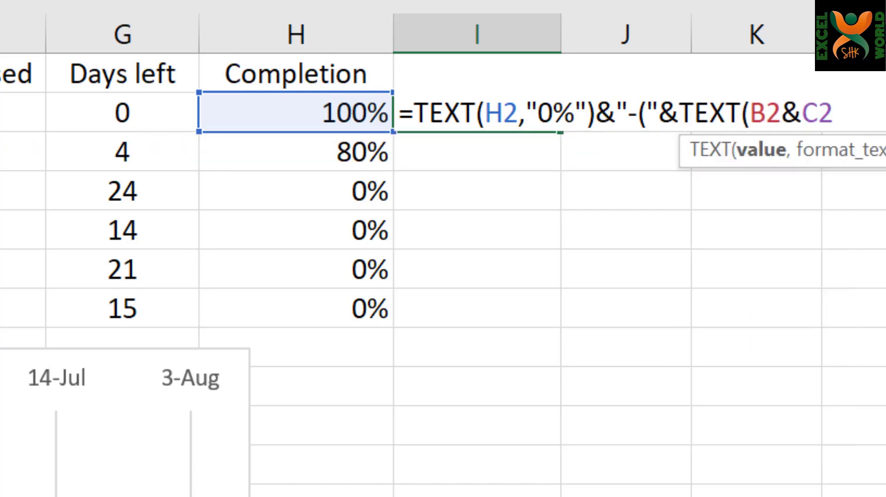
{"action": "type", "text": ",\""}
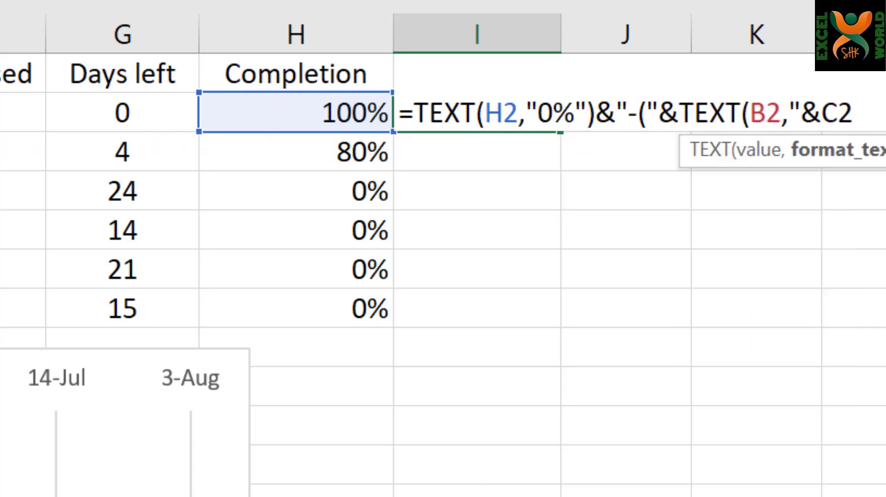
{"action": "type", "text": "dd "}
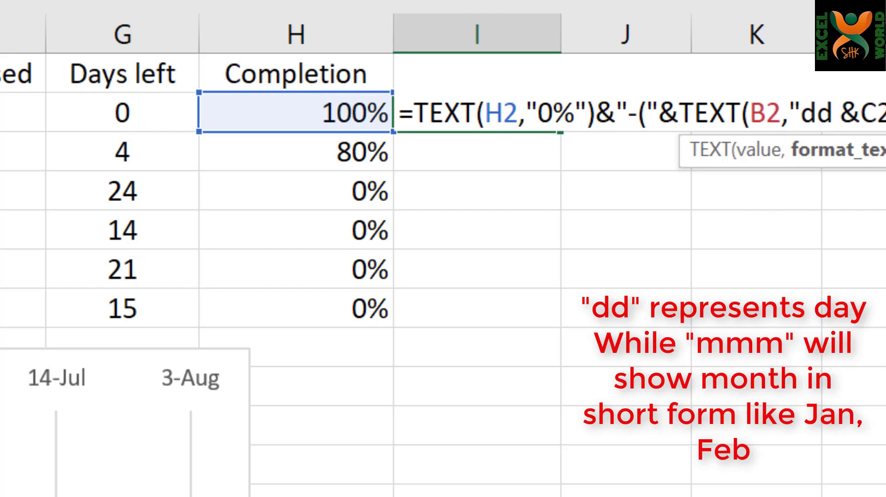
{"action": "type", "text": "mmm"}
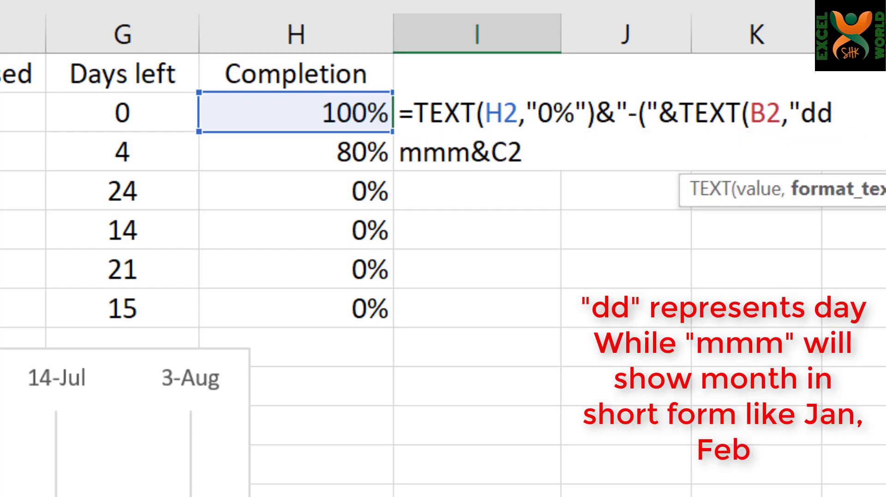
{"action": "type", "text": "\")&"}
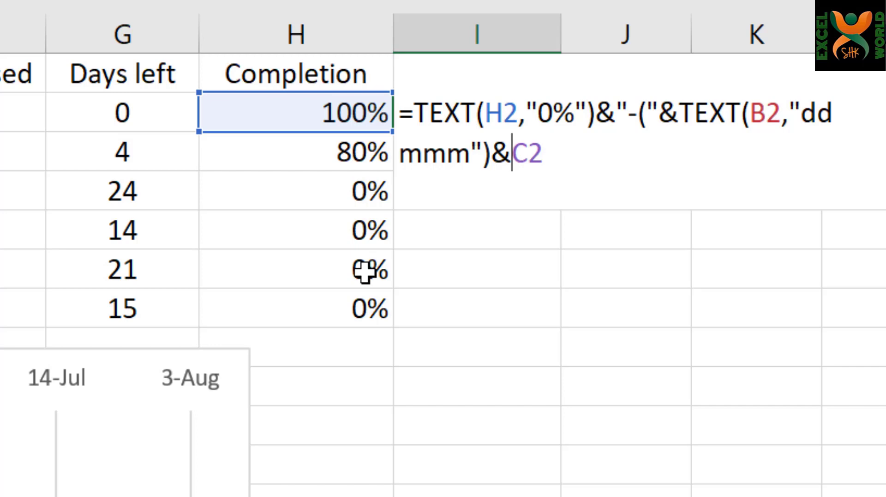
{"action": "type", "text": "\" "}
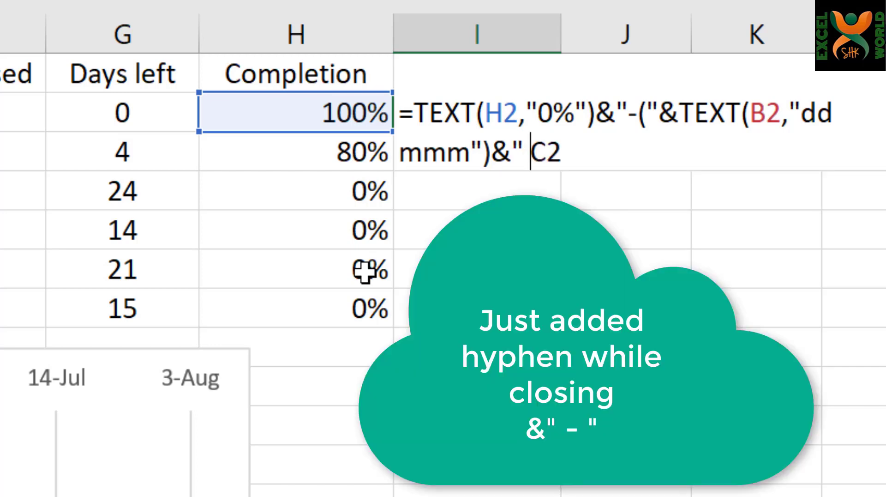
{"action": "type", "text": "\""}
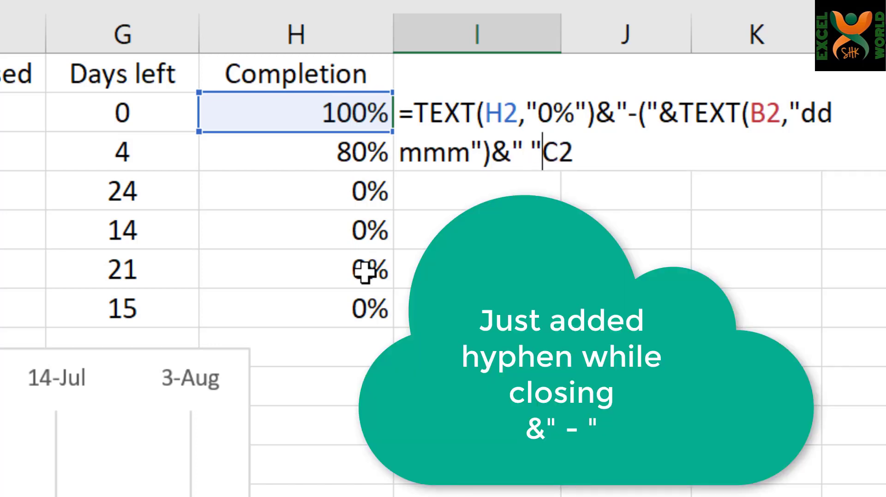
{"action": "type", "text": "&"}
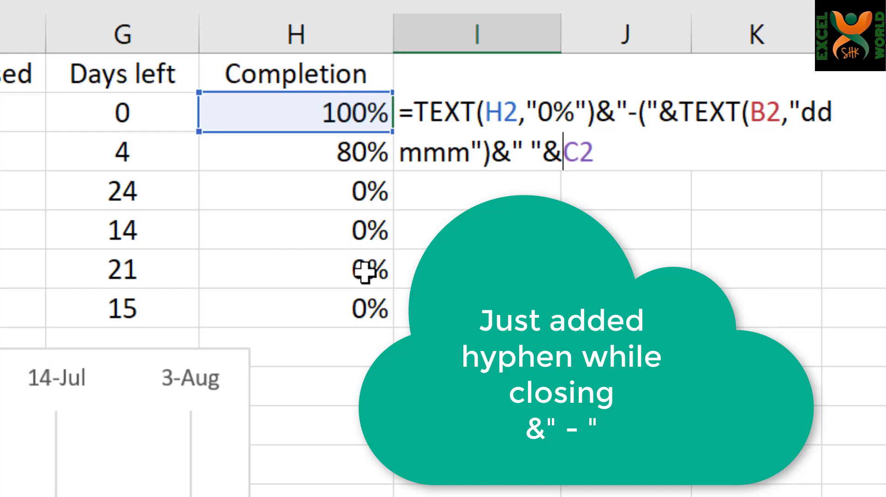
{"action": "type", "text": "text"}
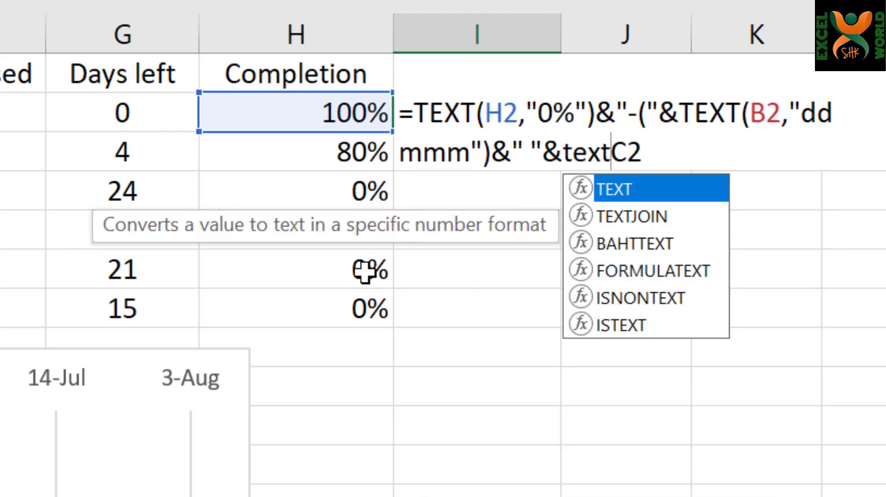
{"action": "key", "text": "Tab"}
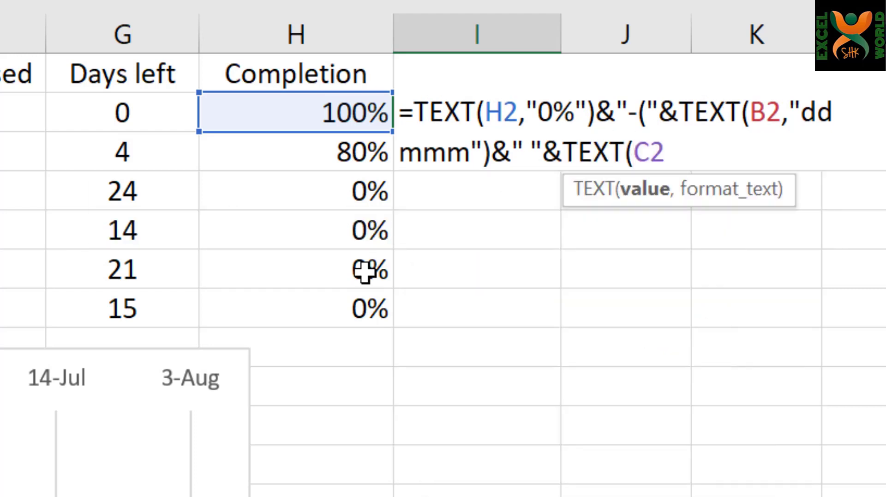
{"action": "key", "text": "Right"}
{"action": "key", "text": "Right"}
{"action": "type", "text": ",\"\""}
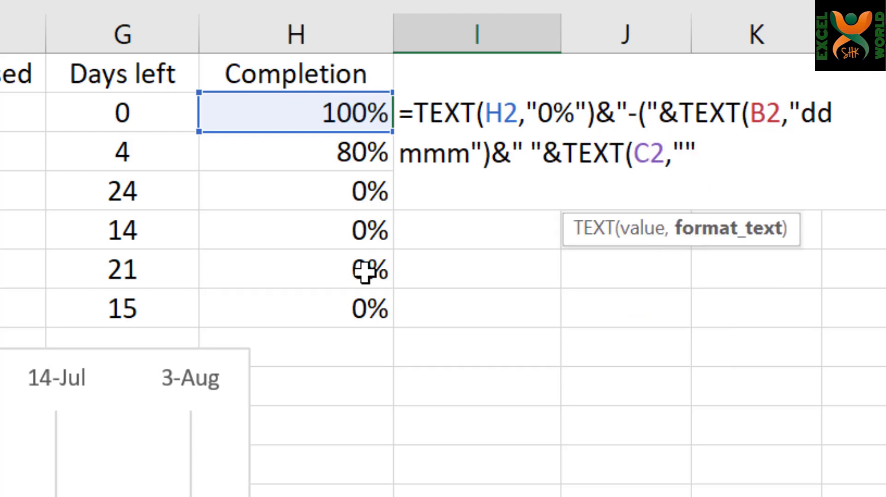
{"action": "key", "text": "Left"}
{"action": "key", "text": "Delete"}
{"action": "type", "text": "dd mmm\""}
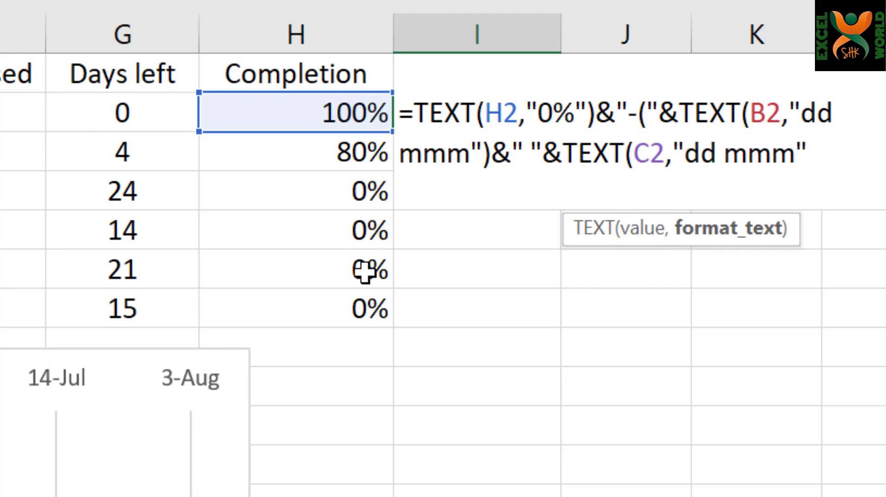
{"action": "type", "text": ")"}
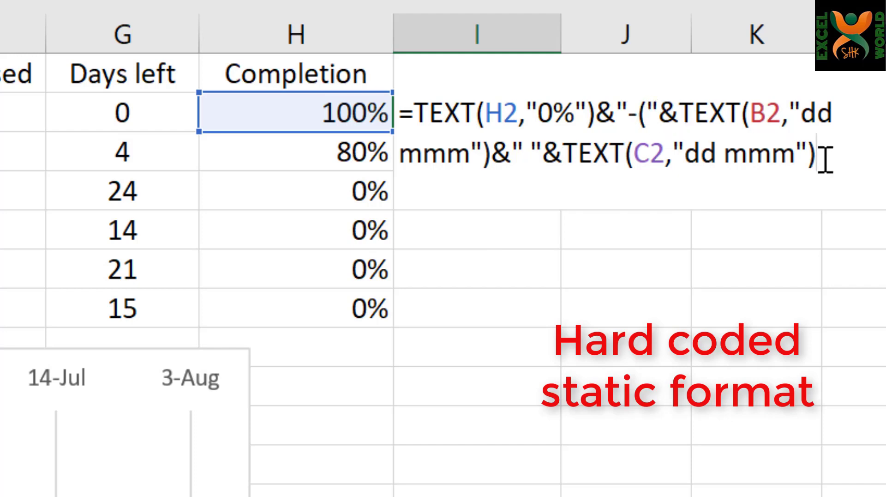
{"action": "type", "text": "&\""}
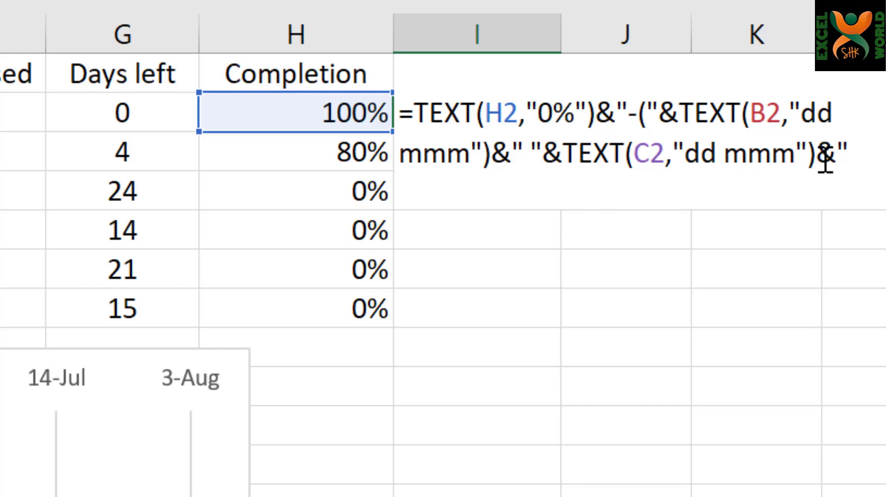
{"action": "type", "text": ")"}
{"action": "type", "text": "\""}
Copy the I2 Value formula down to I3:I7 and autofit column I
{"action": "key", "text": "Return"}
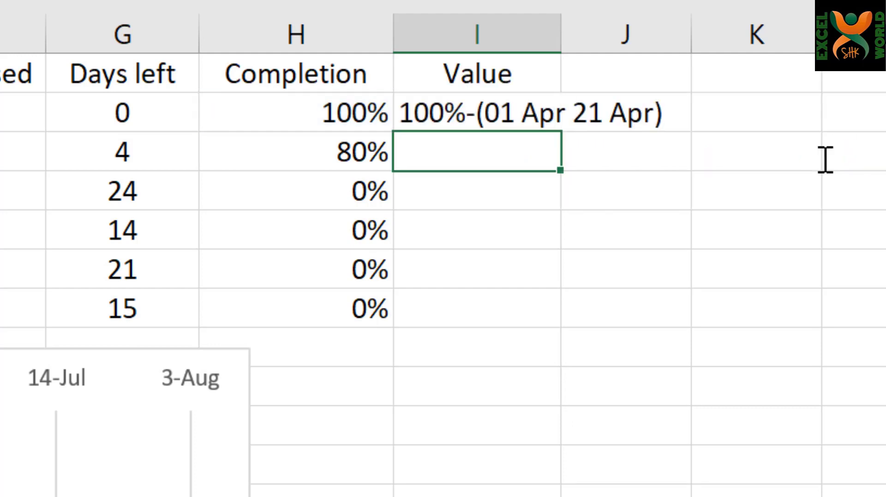
{"action": "key", "text": "Up"}
{"action": "key", "text": "ctrl+c"}
{"action": "key", "text": "shift+Down"}
{"action": "key", "text": "shift+Down"}
{"action": "key", "text": "shift+Down"}
{"action": "key", "text": "shift+Down"}
{"action": "key", "text": "shift+Down"}
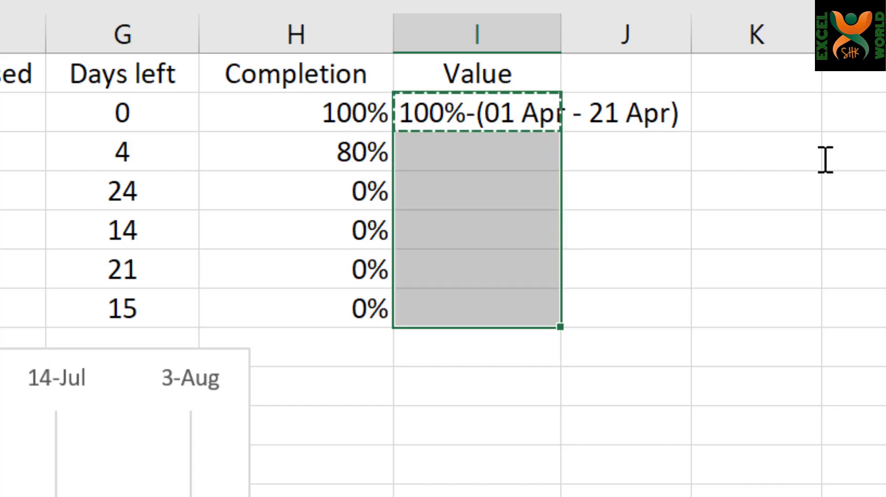
{"action": "key", "text": "ctrl+v"}
{"action": "key", "text": "Escape"}
{"action": "key", "text": "Down"}
{"action": "key", "text": "Down"}
{"action": "key", "text": "Down"}
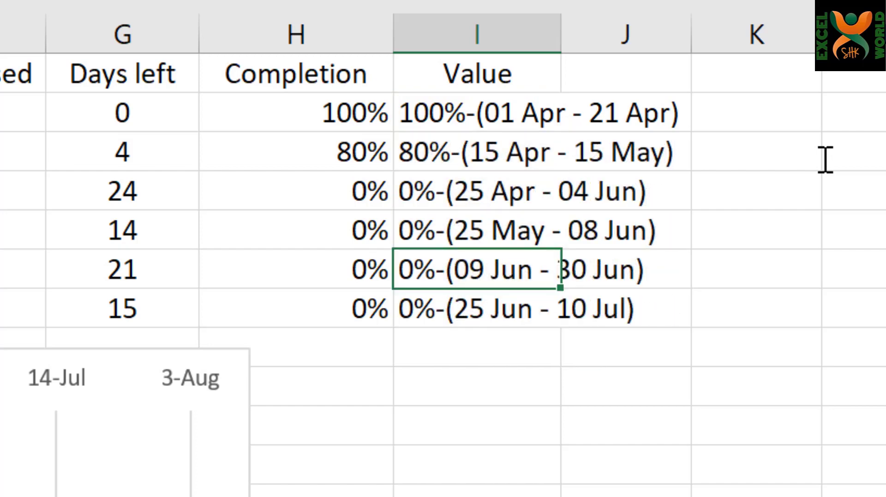
{"action": "double_click", "coordinate": [560, 33]}
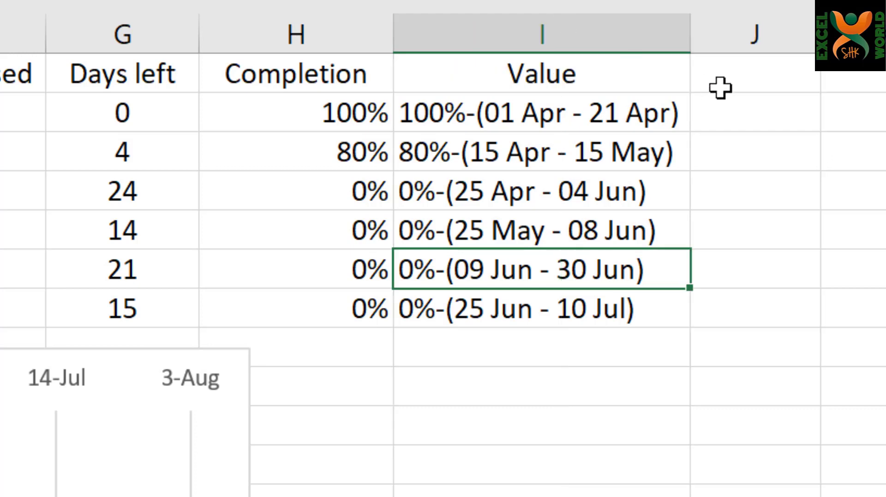
Add a Ref column in J with 10 in every task row J2:J7
{"action": "left_click", "coordinate": [720, 84]}
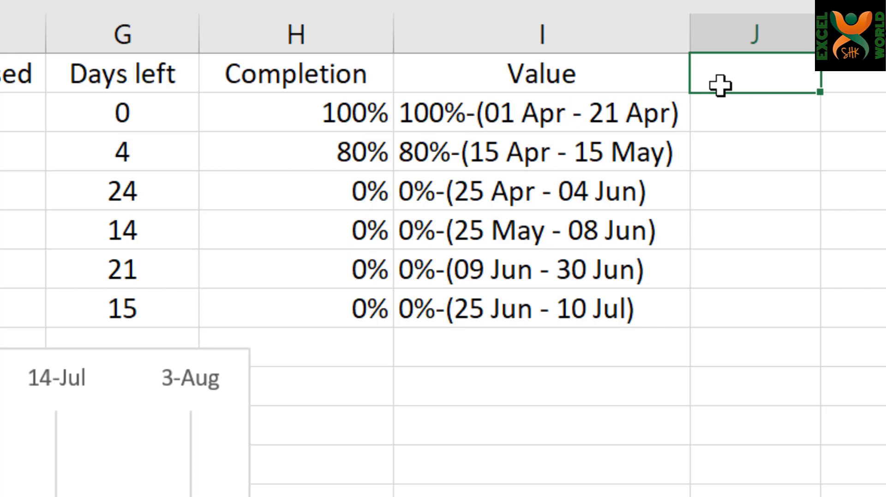
{"action": "type", "text": "Ref"}
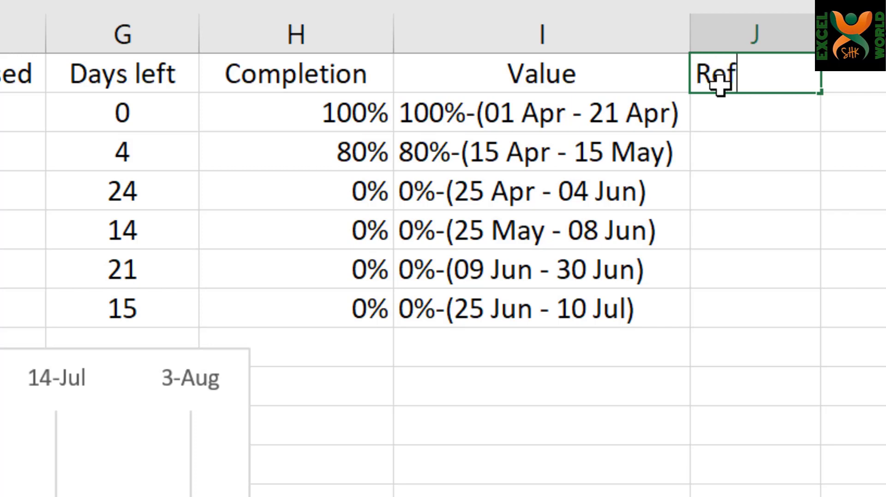
{"action": "key", "text": "Return"}
{"action": "type", "text": "10"}
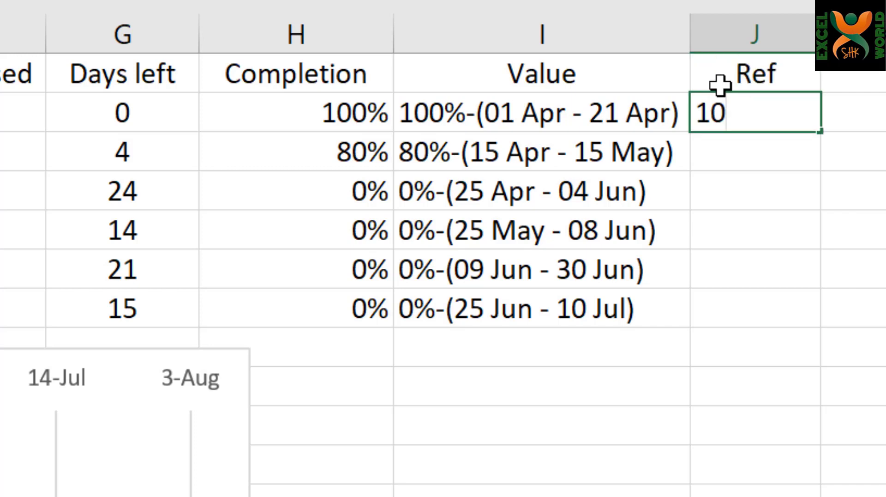
{"action": "key", "text": "Return"}
{"action": "key", "text": "Up"}
{"action": "key", "text": "ctrl+c"}
{"action": "key", "text": "shift+Down"}
{"action": "key", "text": "shift+Down"}
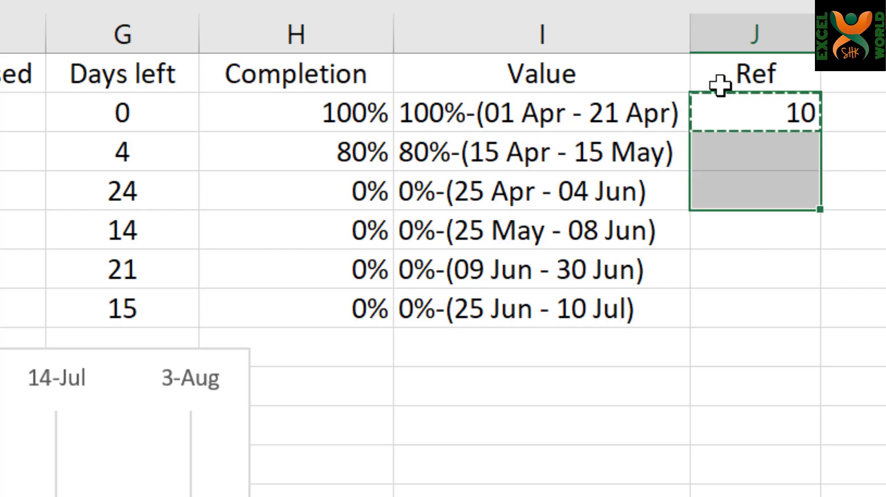
{"action": "key", "text": "shift+Down"}
{"action": "key", "text": "shift+Down"}
{"action": "key", "text": "shift+Down"}
{"action": "key", "text": "ctrl+v"}
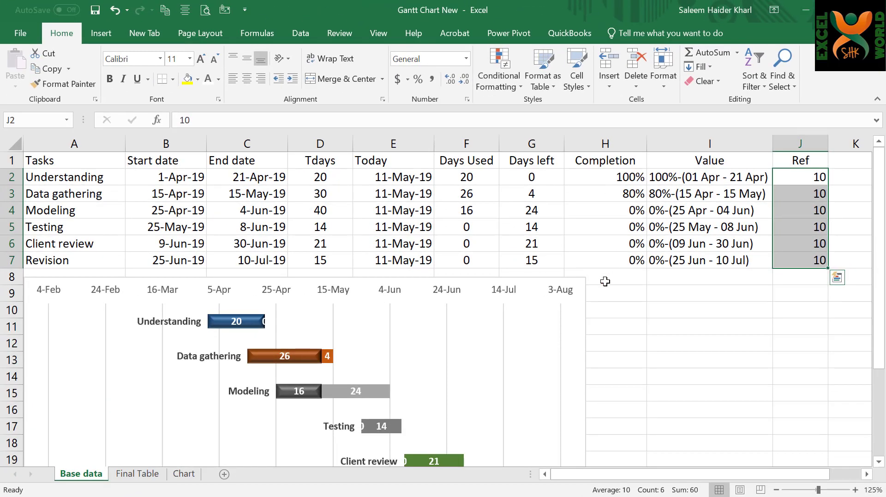
Add a Ref series to the Gantt chart, named from J1 with values J2:J7
{"action": "left_click", "coordinate": [539, 282]}
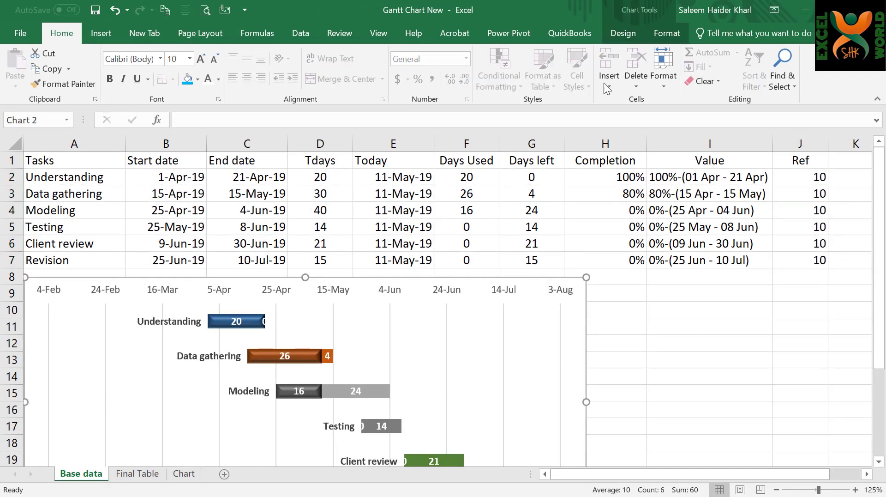
{"action": "left_click", "coordinate": [627, 28]}
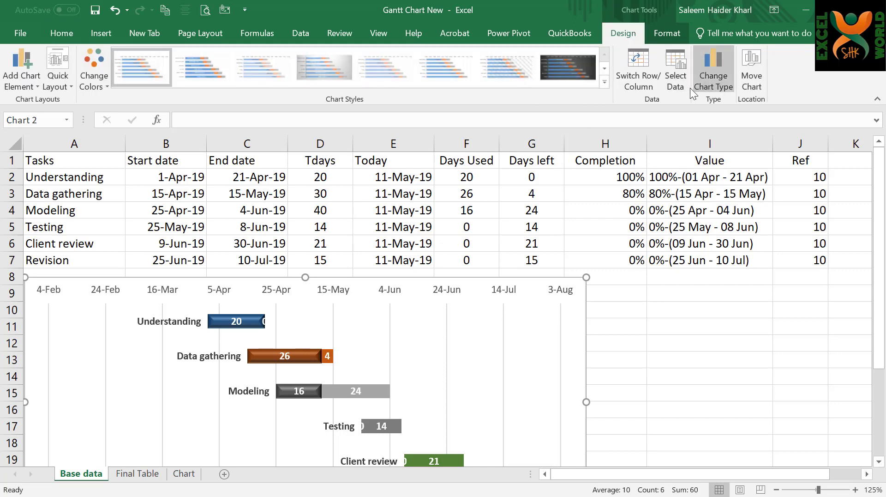
{"action": "left_click", "coordinate": [680, 81]}
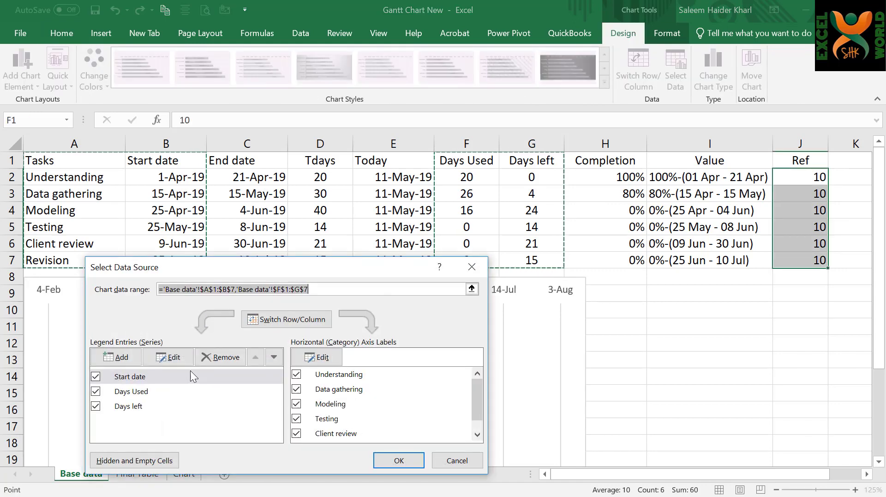
{"action": "left_click", "coordinate": [119, 361]}
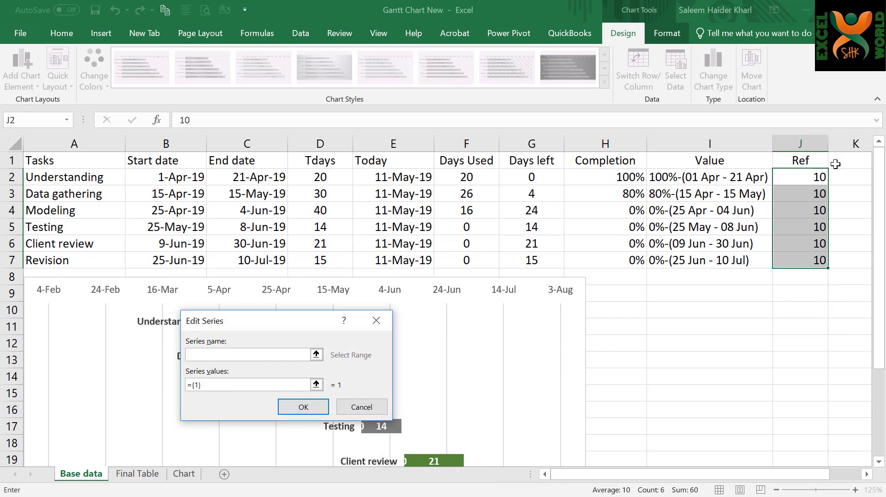
{"action": "left_click", "coordinate": [808, 160]}
{"action": "left_click", "coordinate": [244, 384]}
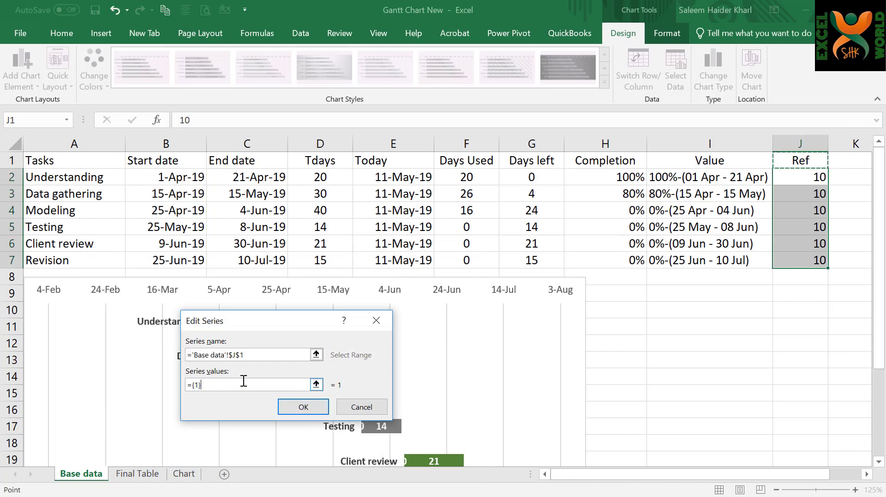
{"action": "left_click_drag", "start_coordinate": [202, 384], "coordinate": [182, 385]}
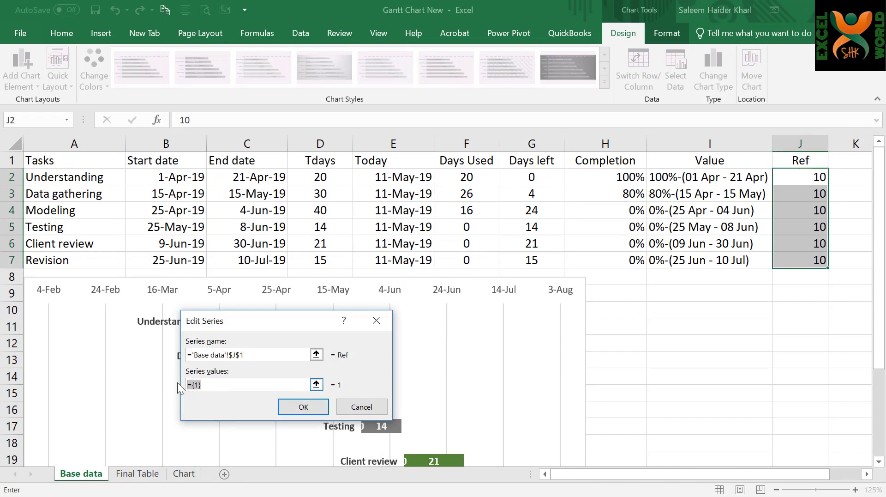
{"action": "type", "text": "="}
{"action": "left_click_drag", "start_coordinate": [780, 172], "coordinate": [792, 263]}
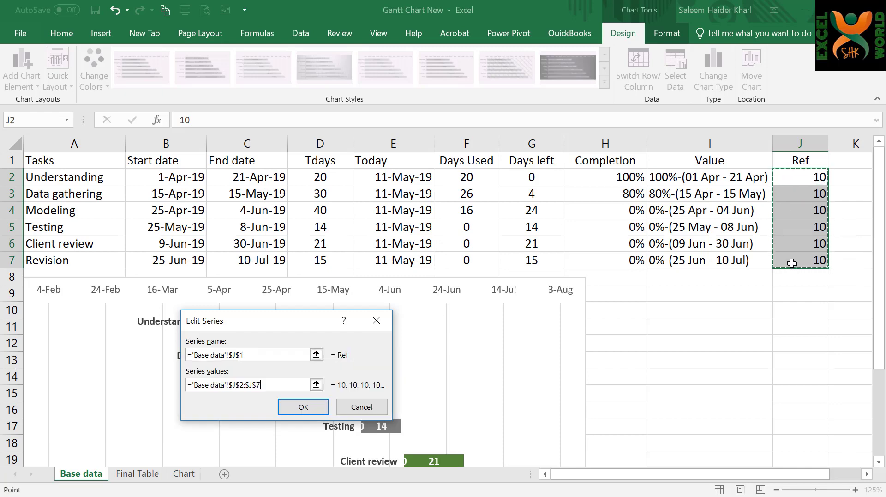
{"action": "left_click", "coordinate": [303, 406]}
{"action": "key", "text": "Return"}
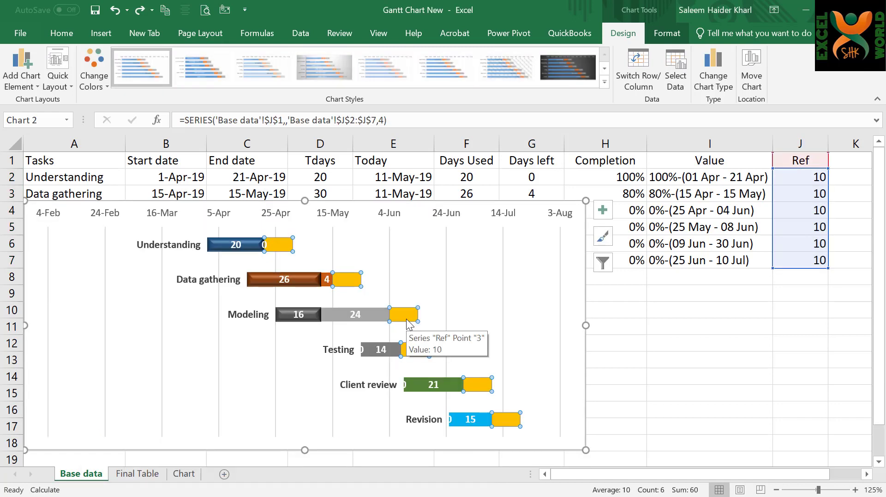
Set the Ref bars' fill to No Fill so they become invisible
{"action": "left_click", "coordinate": [64, 34]}
{"action": "left_click", "coordinate": [197, 78]}
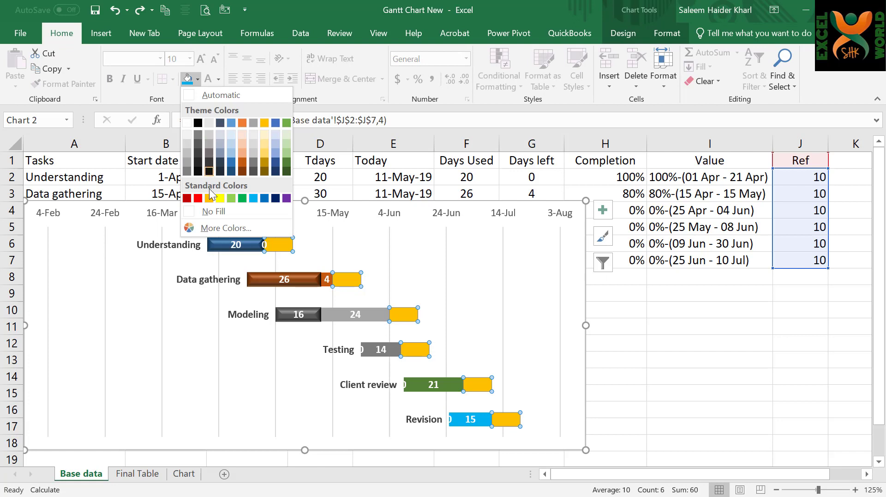
{"action": "left_click", "coordinate": [210, 213]}
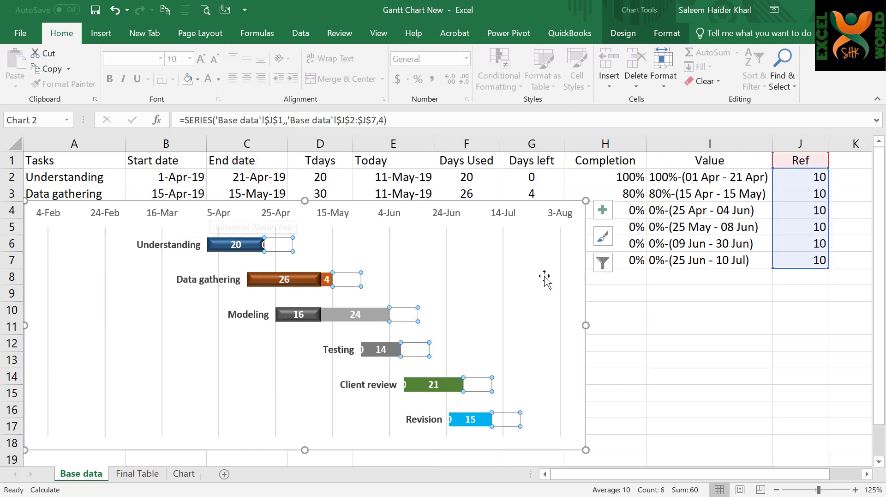
Add data labels to the Ref bars and bring up their More Options formatting
{"action": "left_click", "coordinate": [602, 213]}
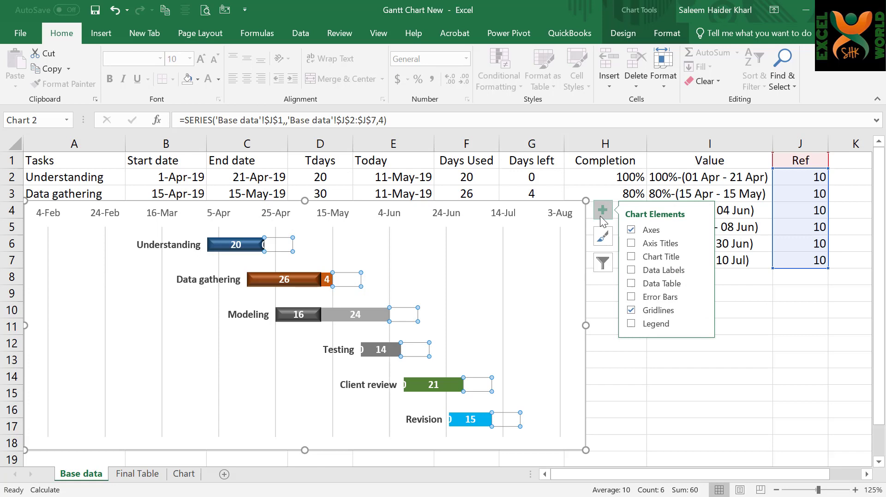
{"action": "left_click", "coordinate": [701, 269]}
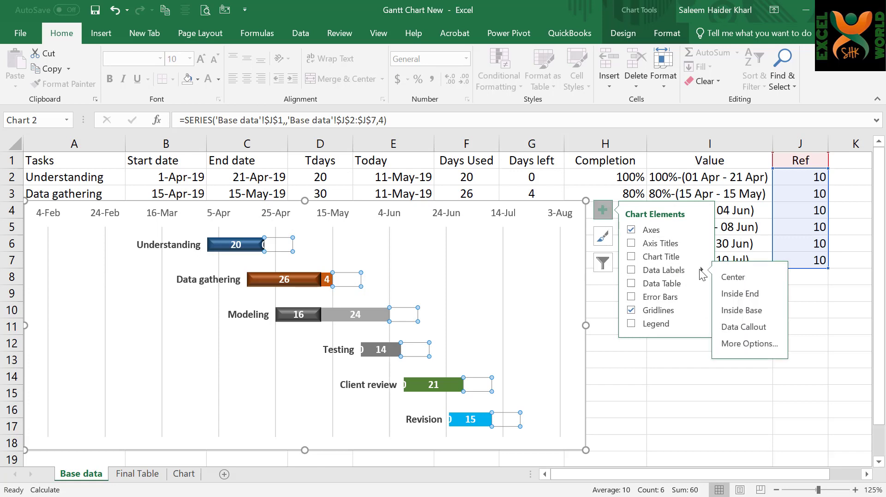
{"action": "left_click", "coordinate": [741, 337]}
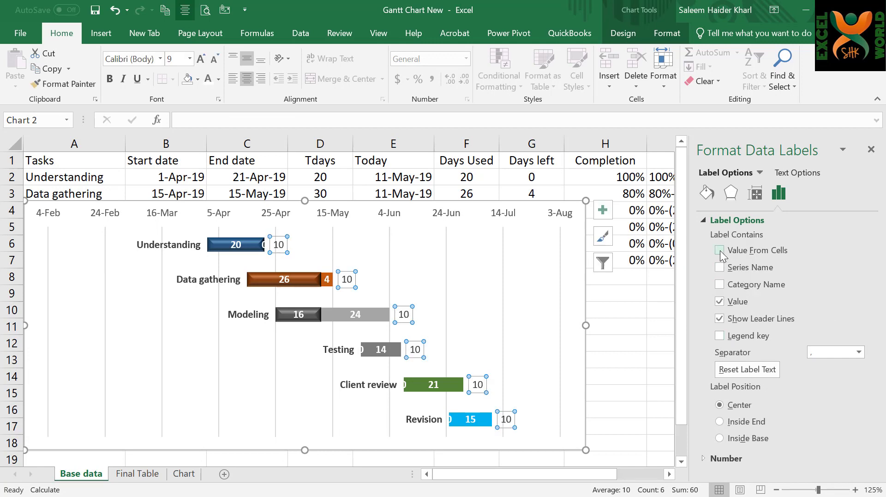
Label the Ref bars with the Value cells I2:I7, placed Inside Base and bold
{"action": "left_click", "coordinate": [720, 251]}
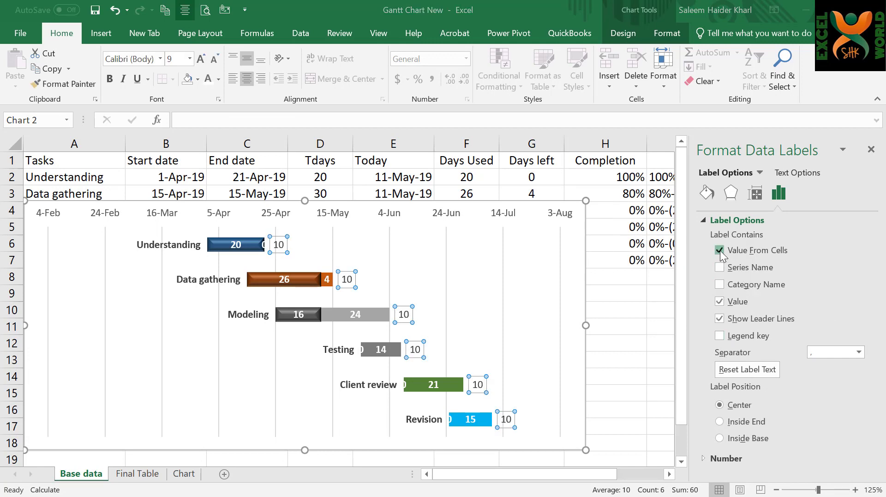
{"action": "left_click", "coordinate": [669, 474]}
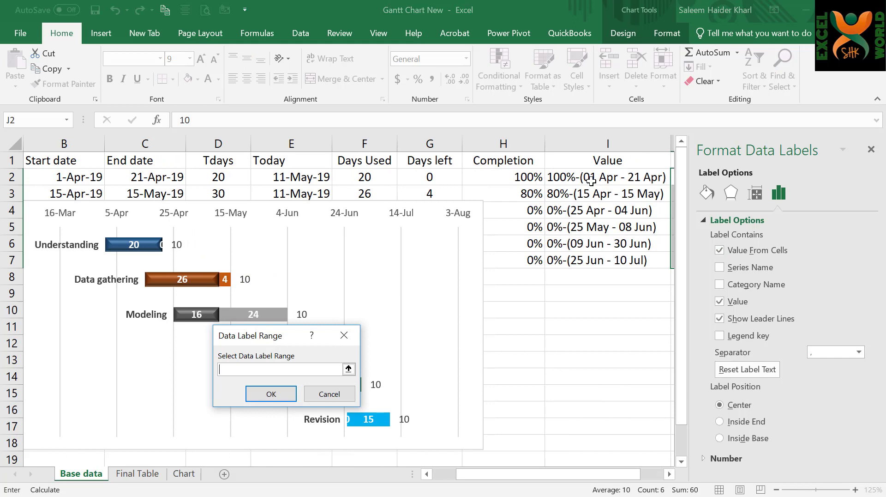
{"action": "left_click_drag", "start_coordinate": [591, 179], "coordinate": [589, 259]}
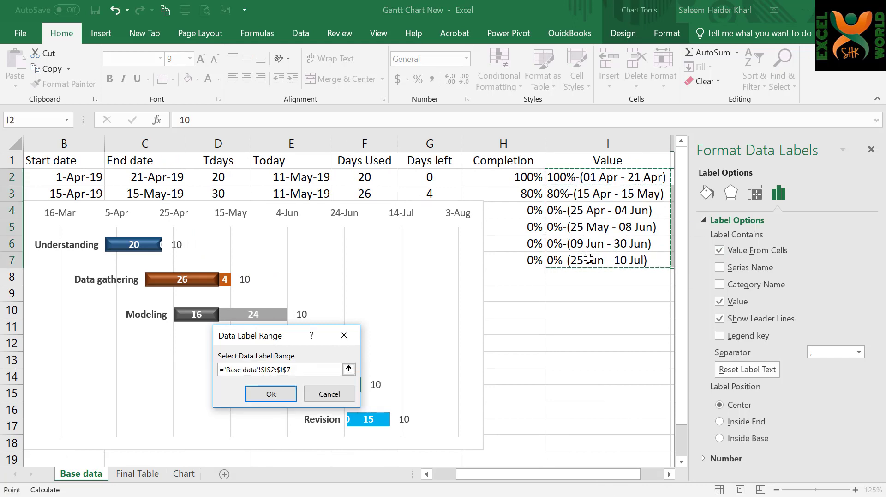
{"action": "left_click", "coordinate": [279, 395]}
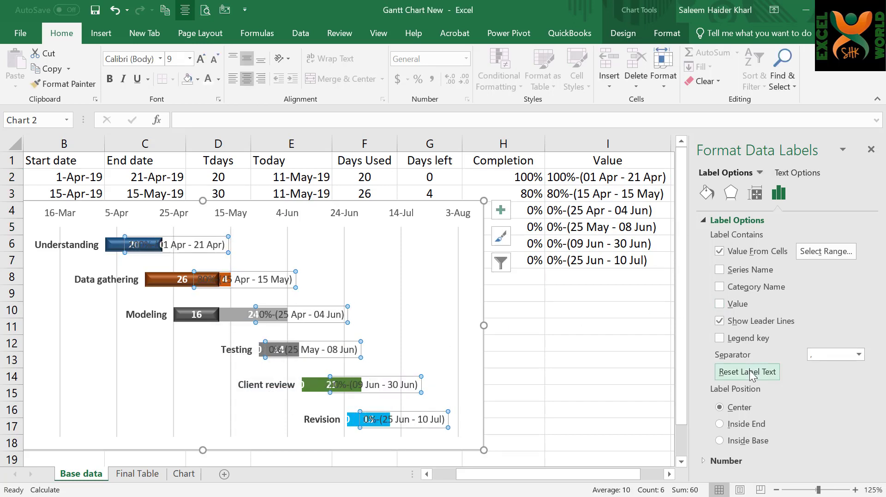
{"action": "left_click", "coordinate": [720, 439]}
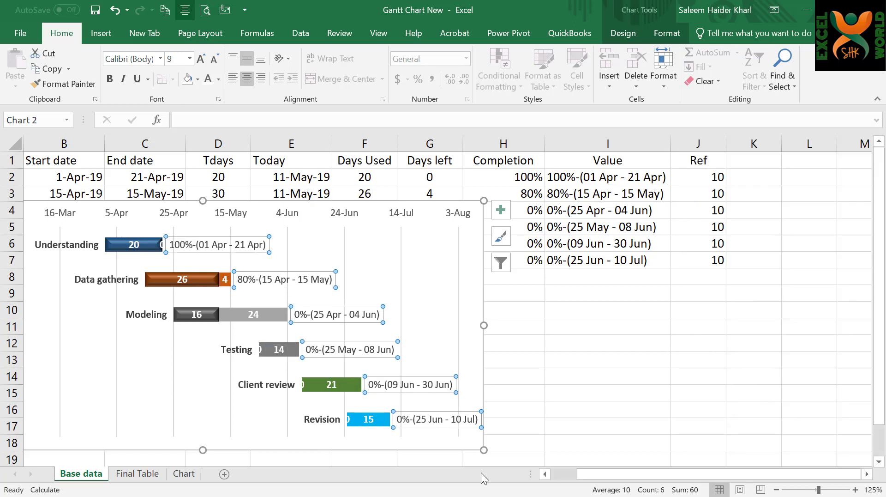
{"action": "key", "text": "ctrl+b"}
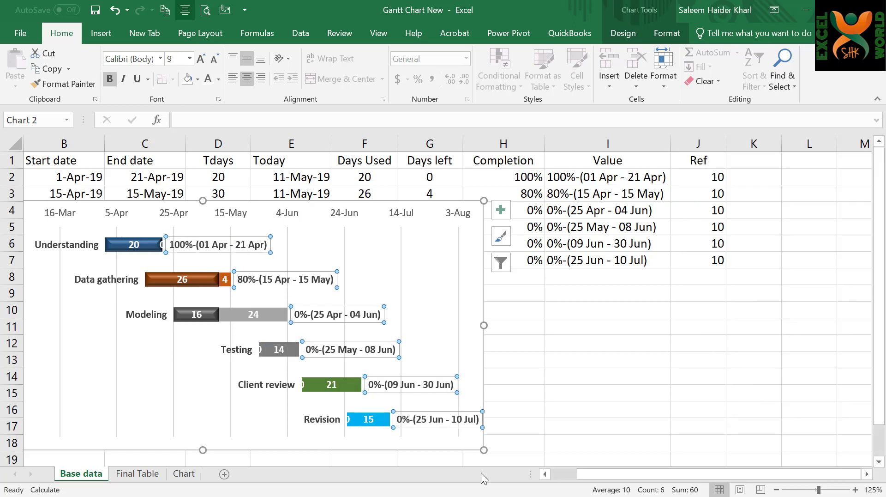